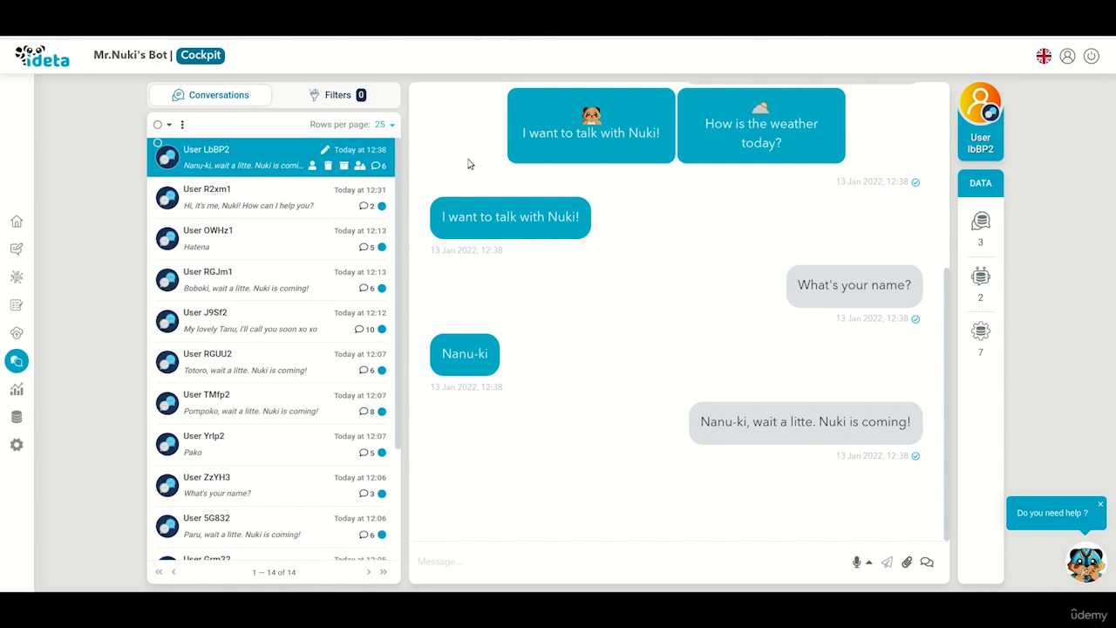
Expand the data details of the selected conversation and disable the bot's automatic answers so an agent takes over
mouse_move(972, 209)
click(955, 168)
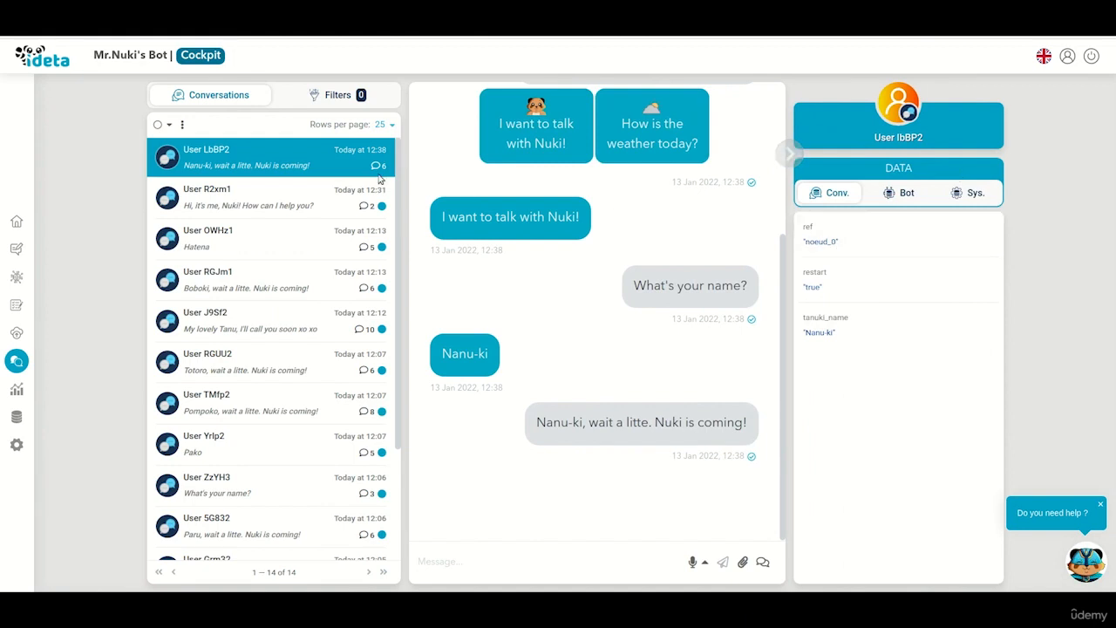
mouse_move(359, 168)
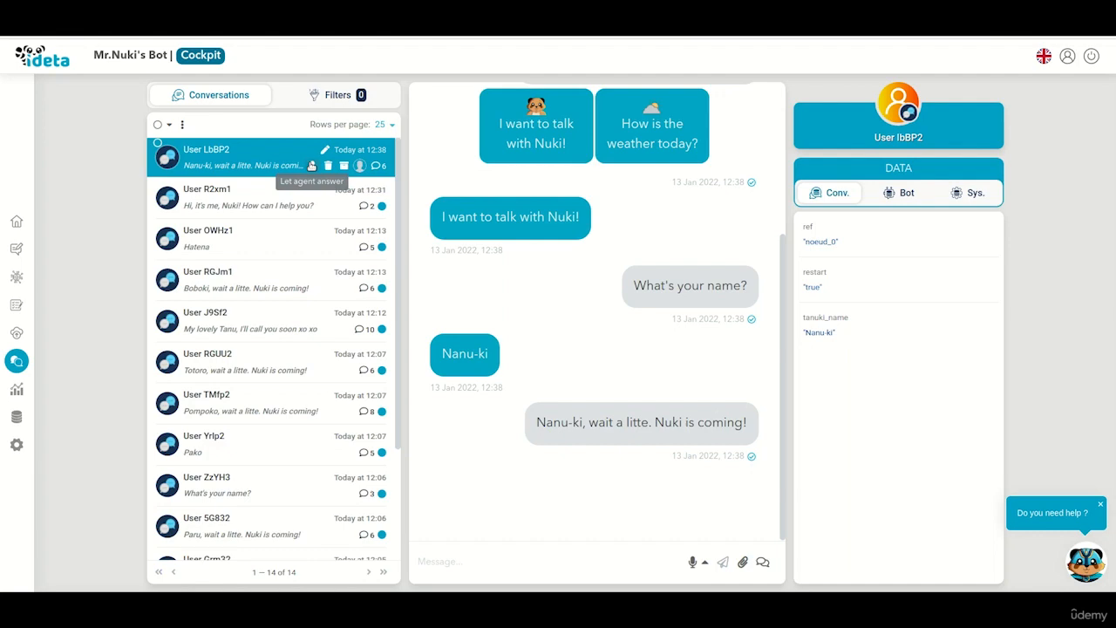
click(311, 165)
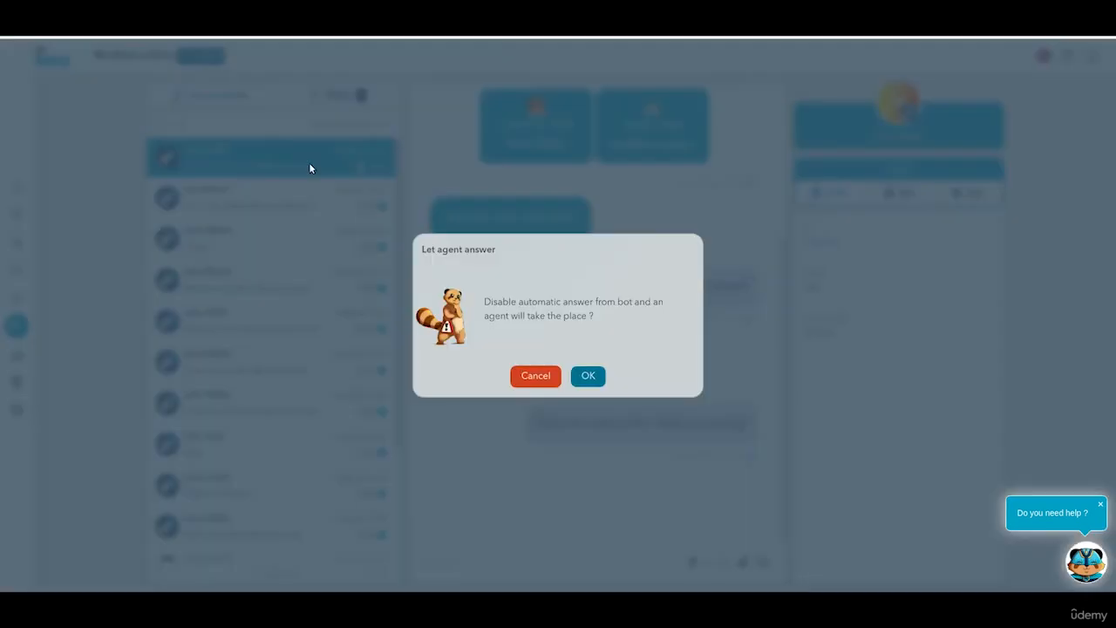
click(580, 377)
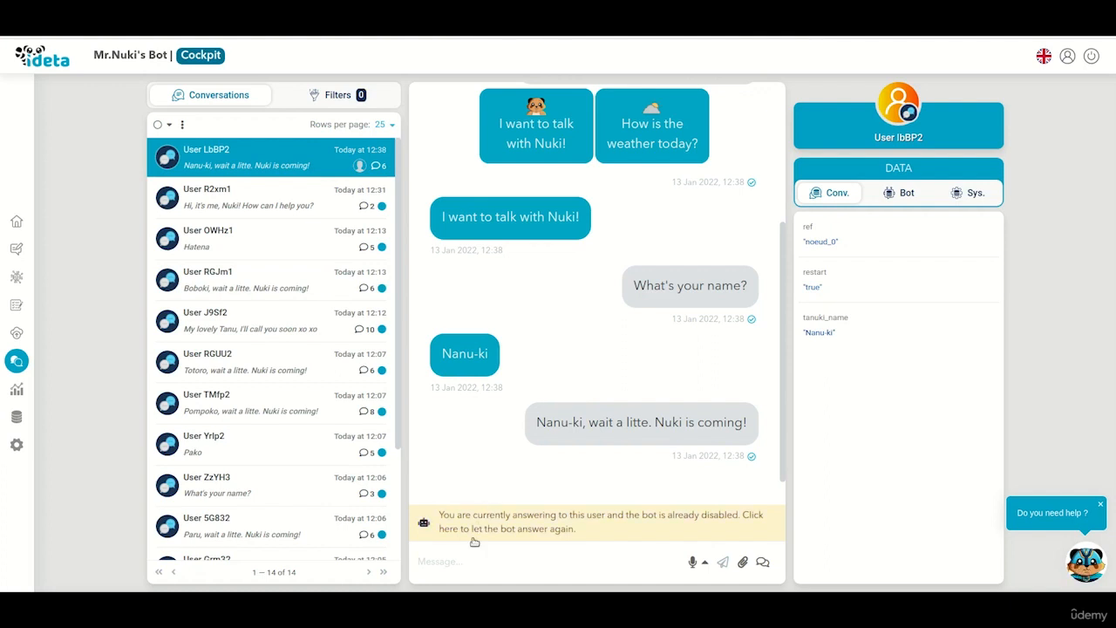
Send "Hi, how can I help you ?" as the agent, and reply "I'm lost! How do I get back home?" from the livechat page
text(Hi, how can I help you ?)
key(Return)
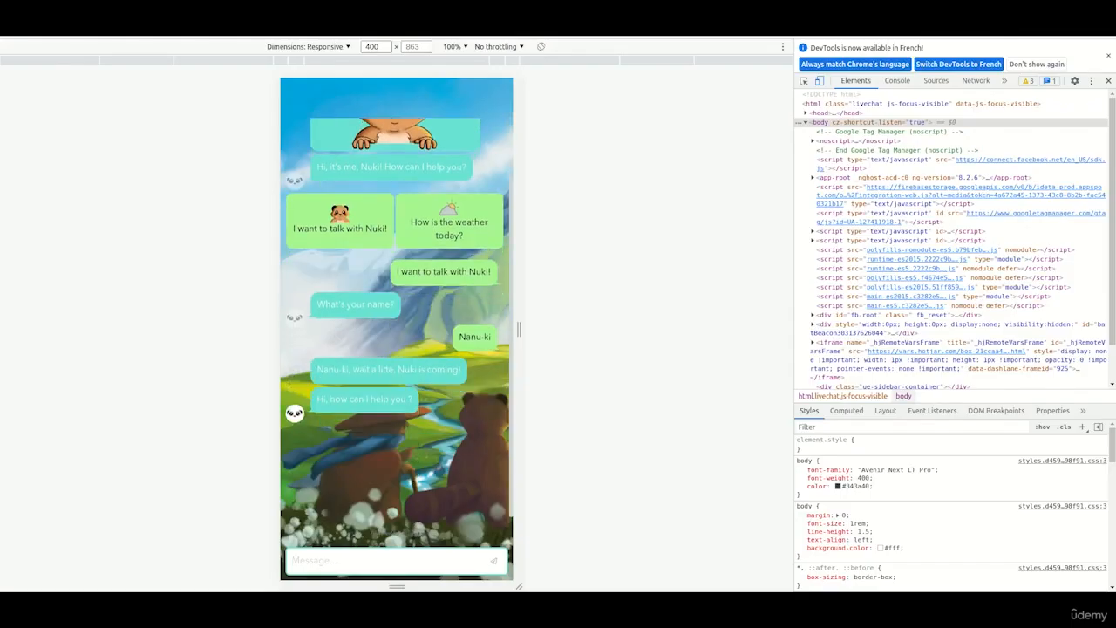
click(389, 555)
text(I'm lost! How do I get back home?)
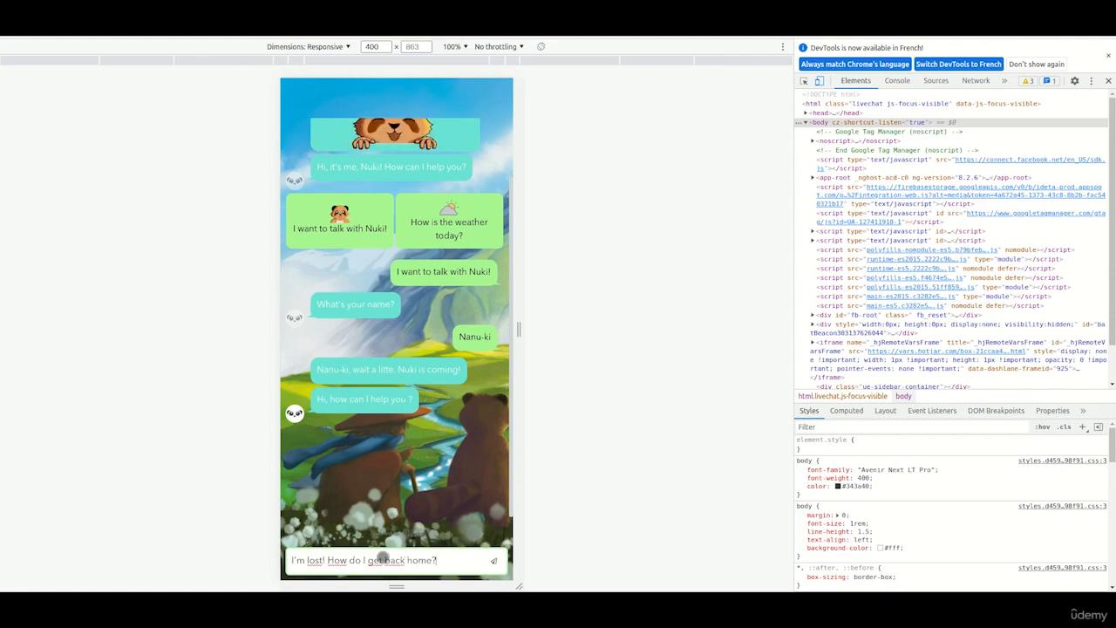
key(Return)
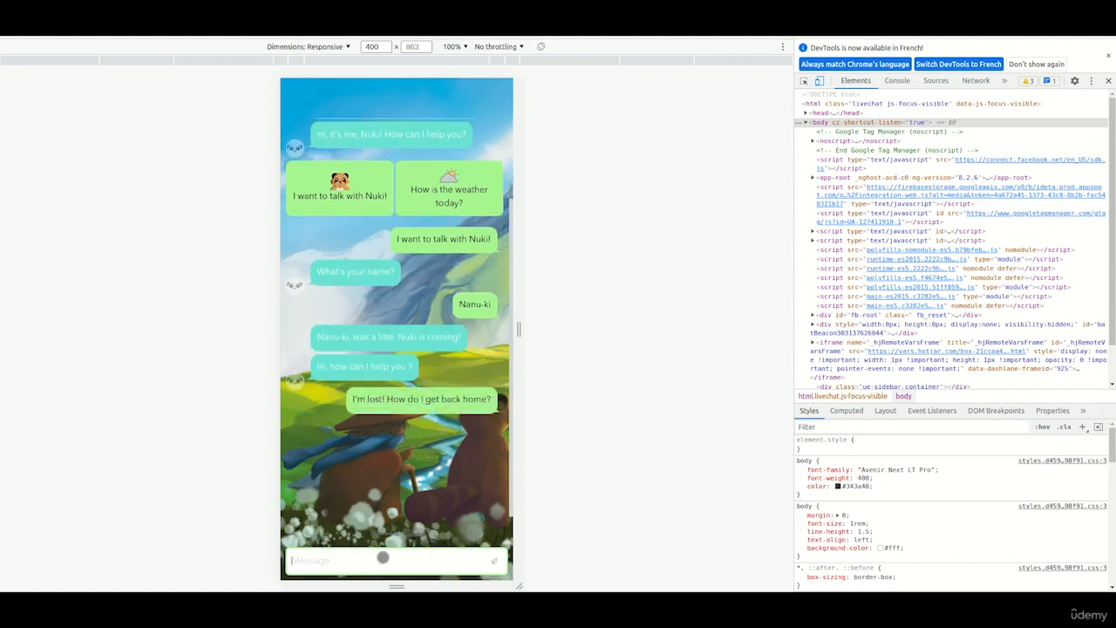
Switch back to the Cockpit and send the Map quick bubble to the user in the open conversation
click(109, 18)
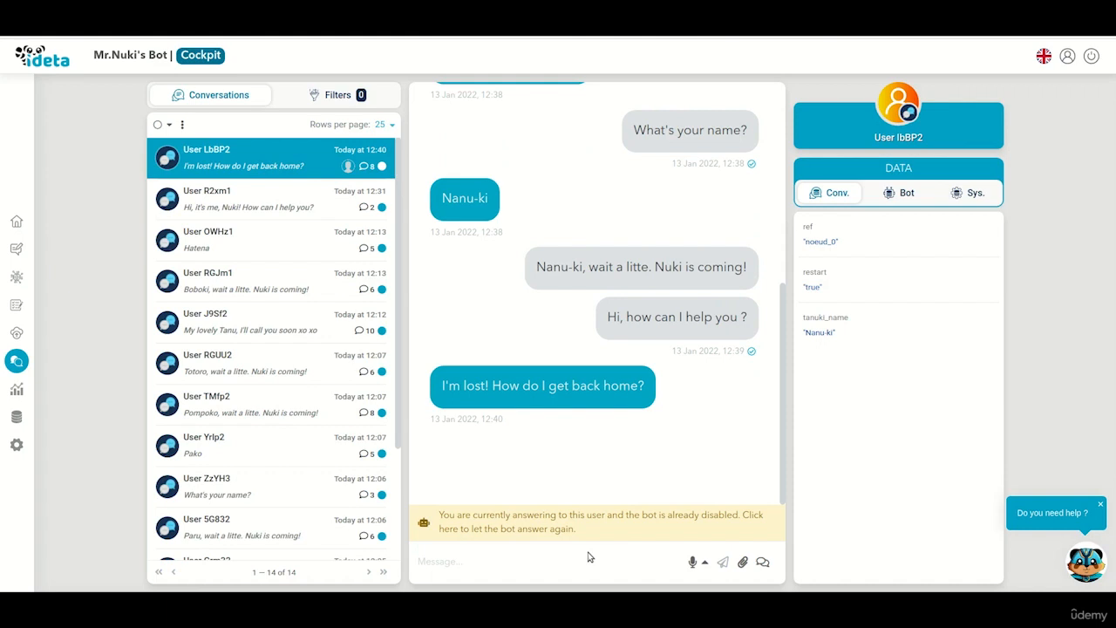
click(762, 562)
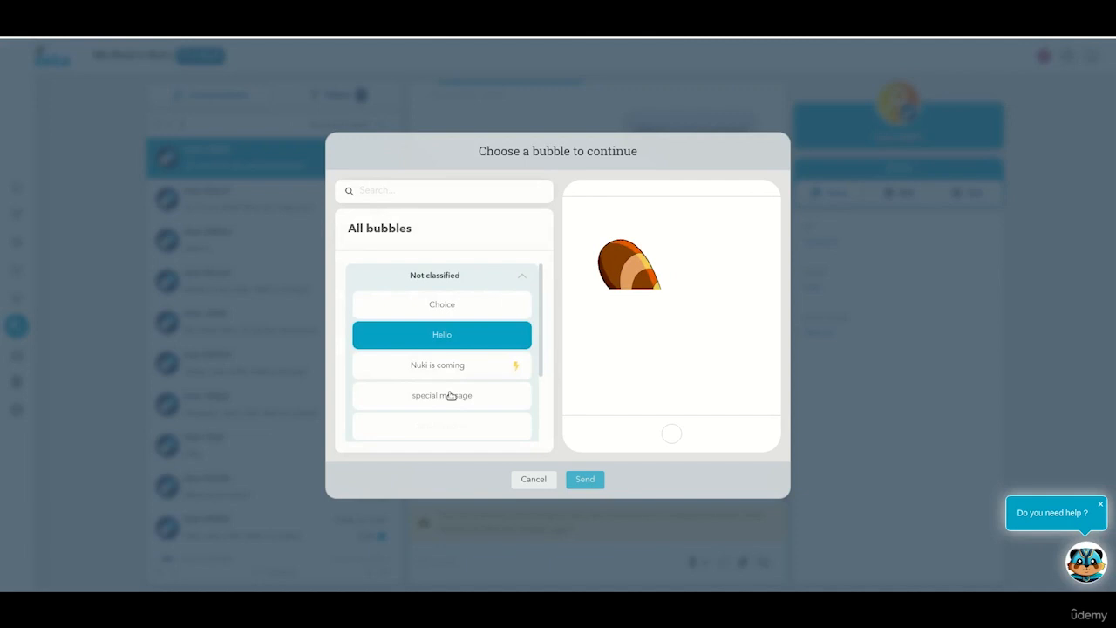
scroll(445, 384, down, 4)
click(442, 423)
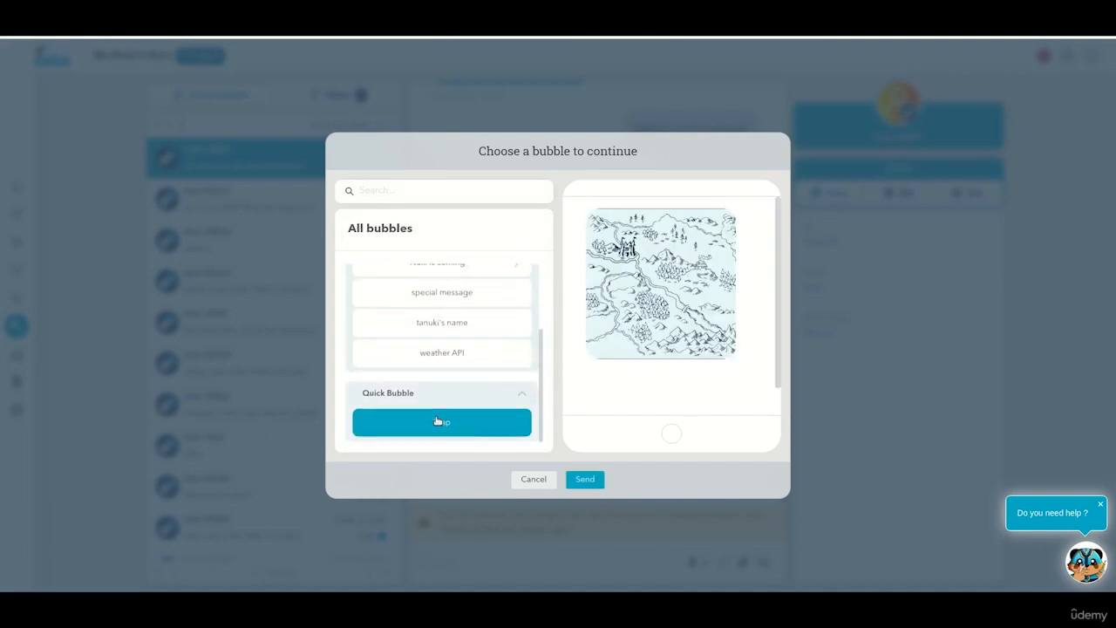
click(584, 482)
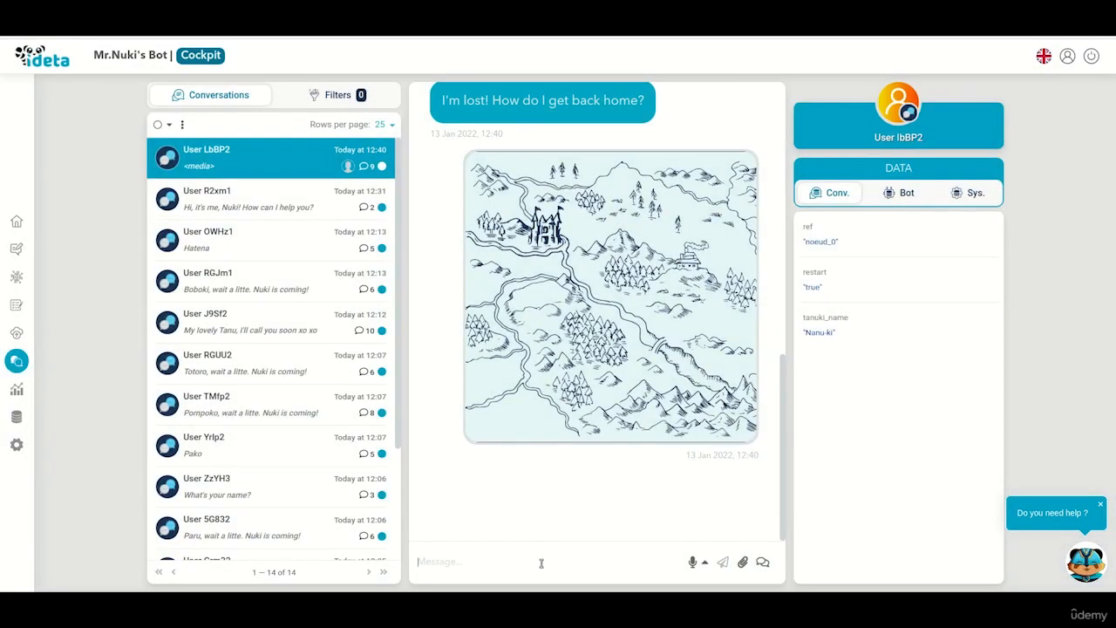
Send the agent message "Here a map of the region!" in the open conversation
click(540, 562)
text(Here a map)
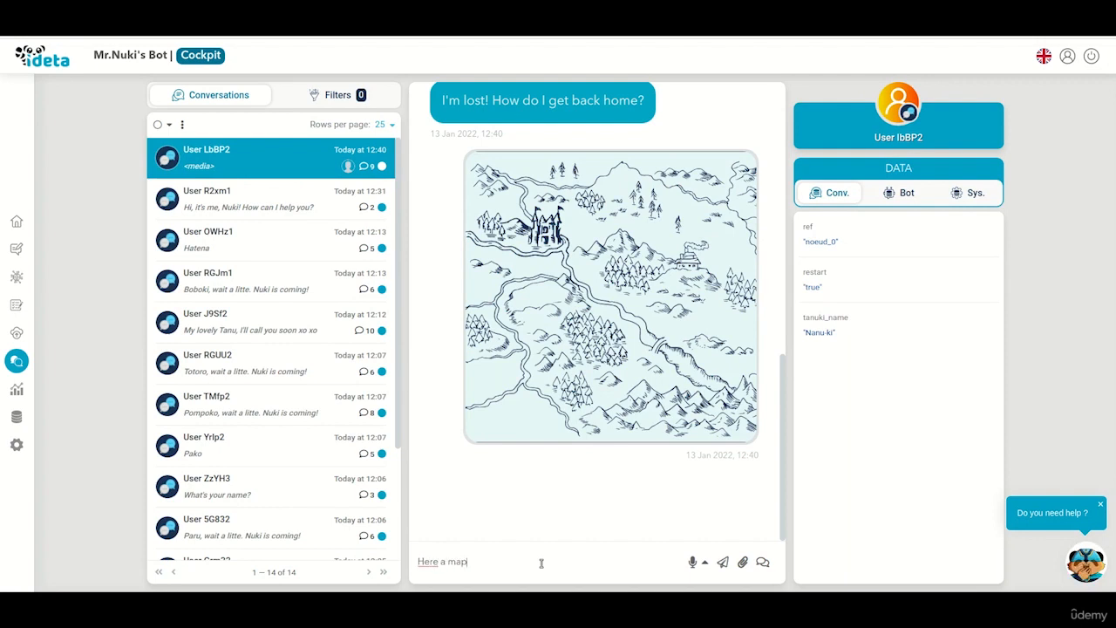
text( of the re)
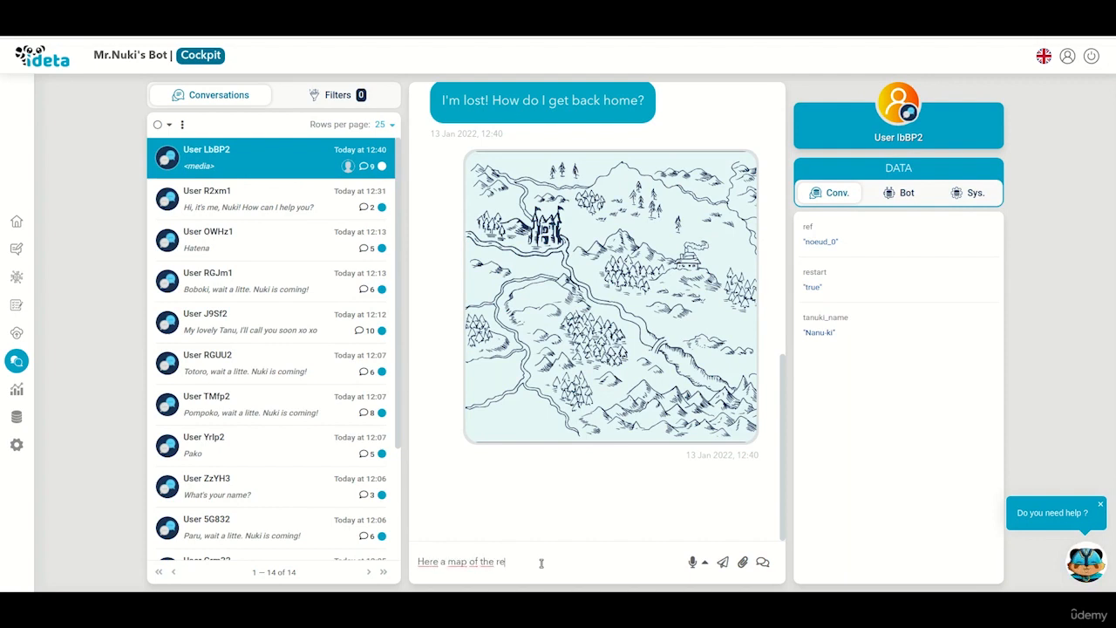
text(gion!)
key(Return)
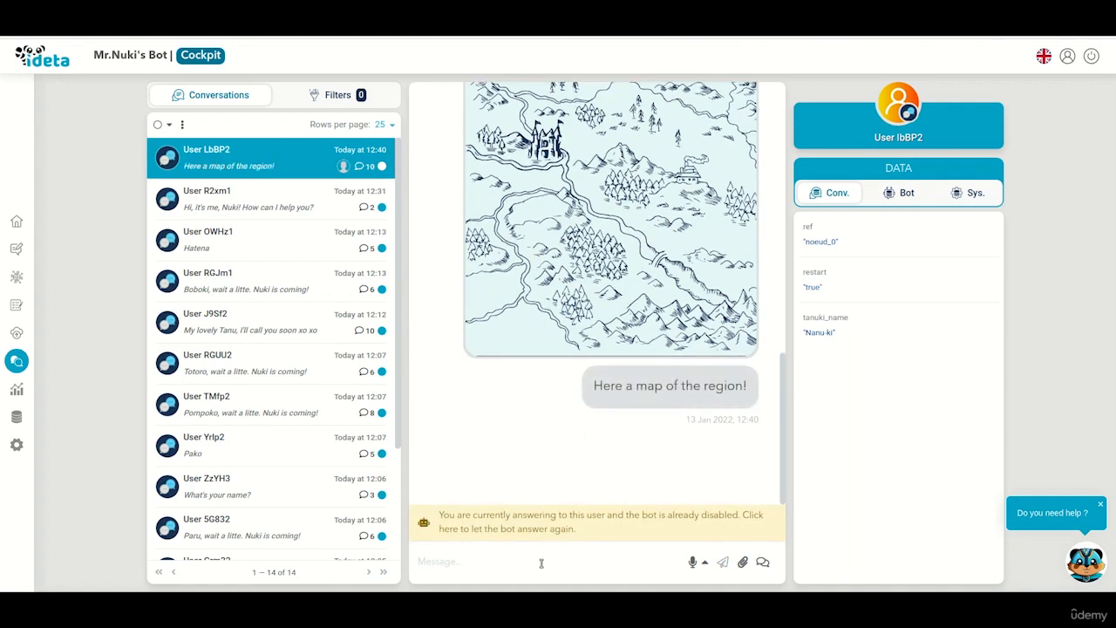
Switch to the livechat page and send the user reply "Thanks Nuki!"
key(alt+Tab)
click(321, 557)
text(T)
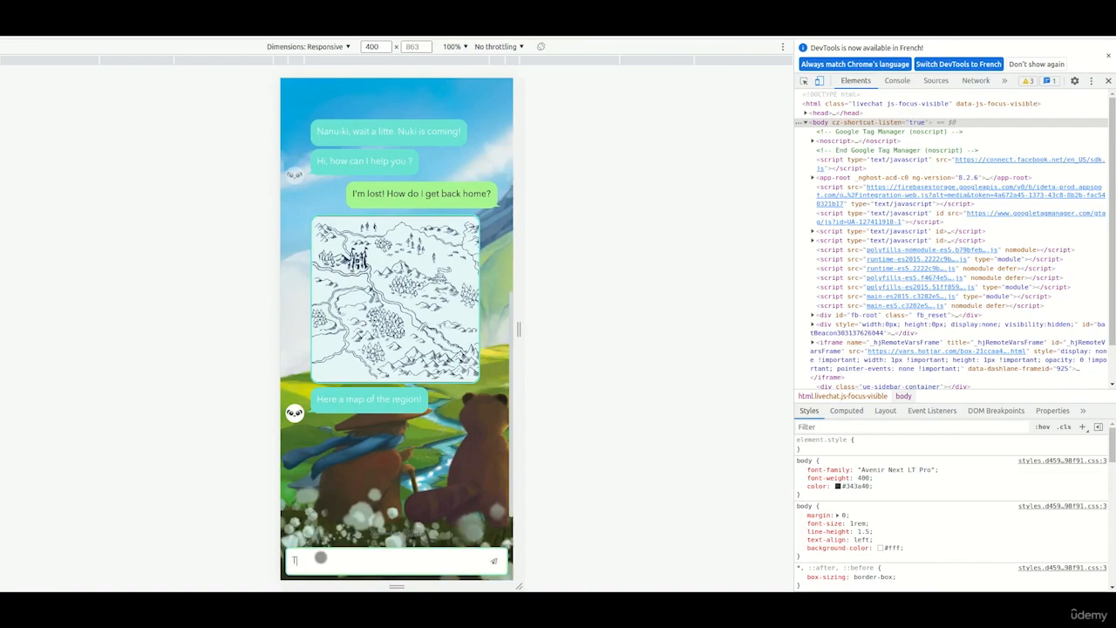
text(hanks Nuki!)
key(Return)
Switch back to the Cockpit and let the bot answer again in this conversation
key(alt+Tab)
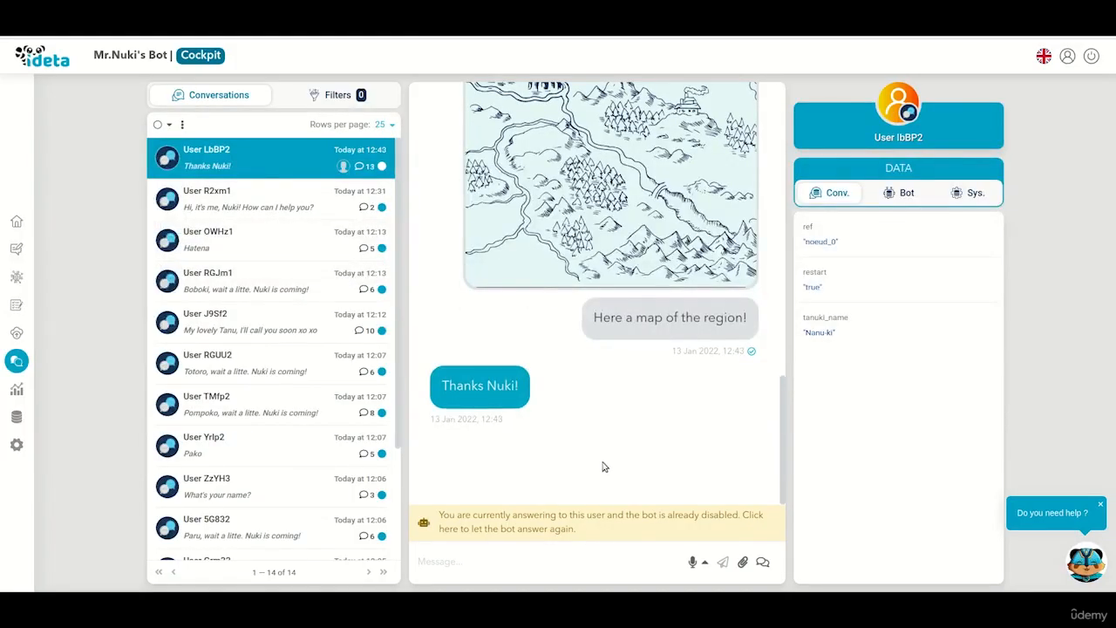
click(573, 517)
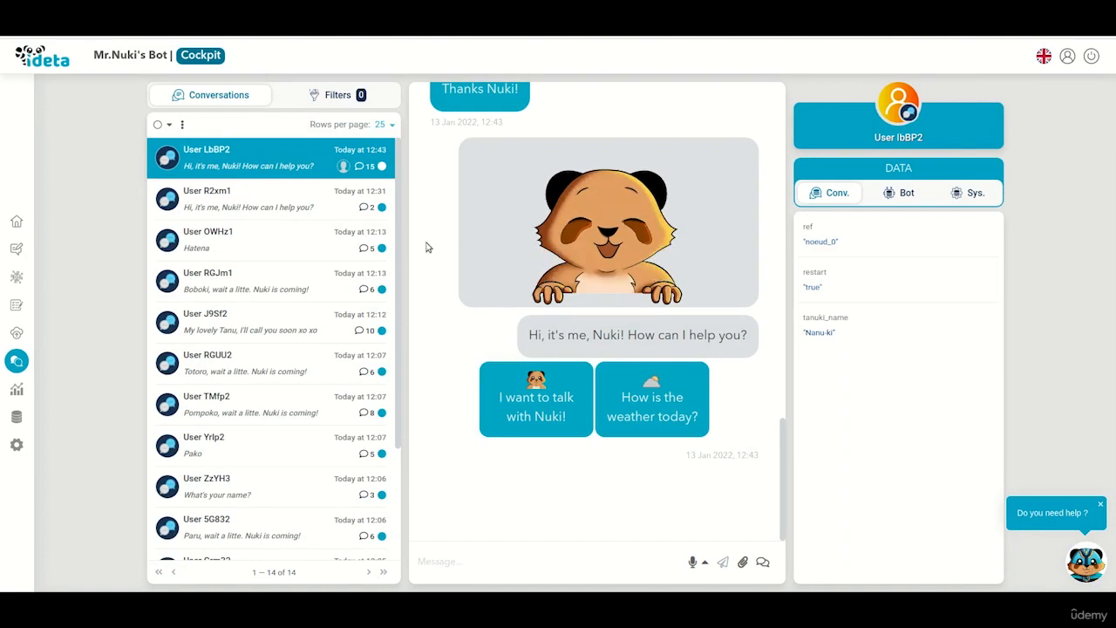
Set the conversation filter's date range from 01-10-2022 to 01-13-2022
click(330, 104)
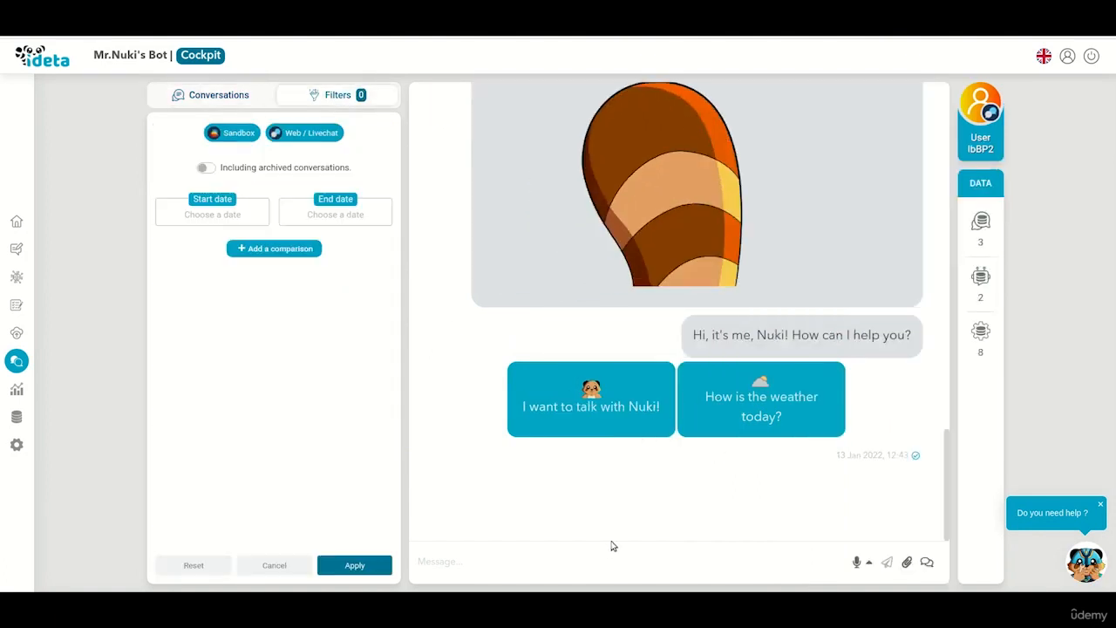
click(202, 215)
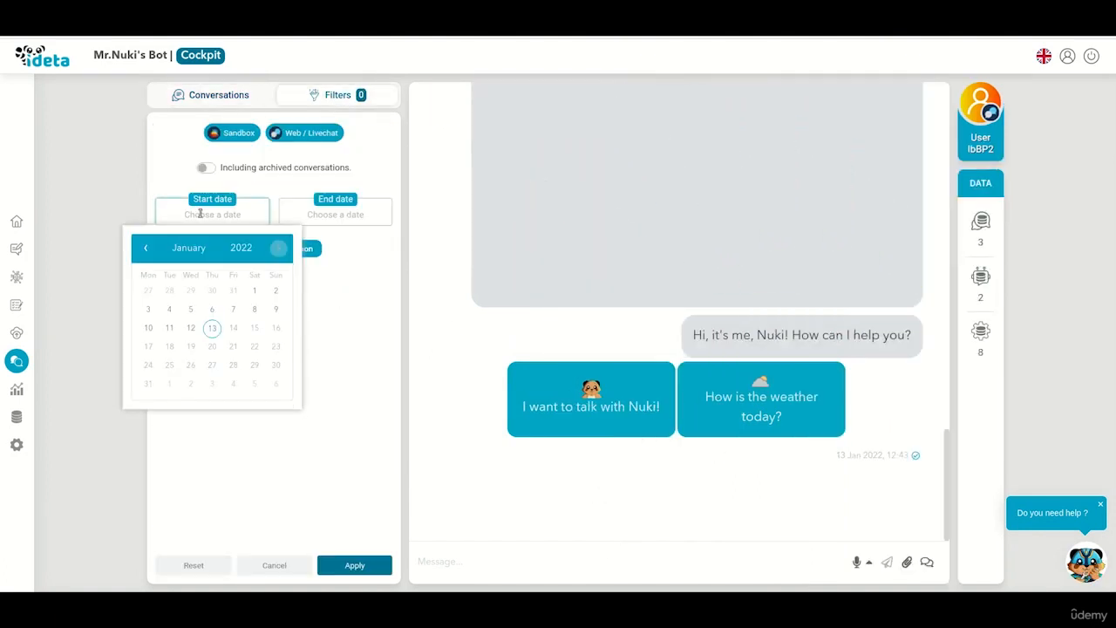
click(150, 327)
click(353, 214)
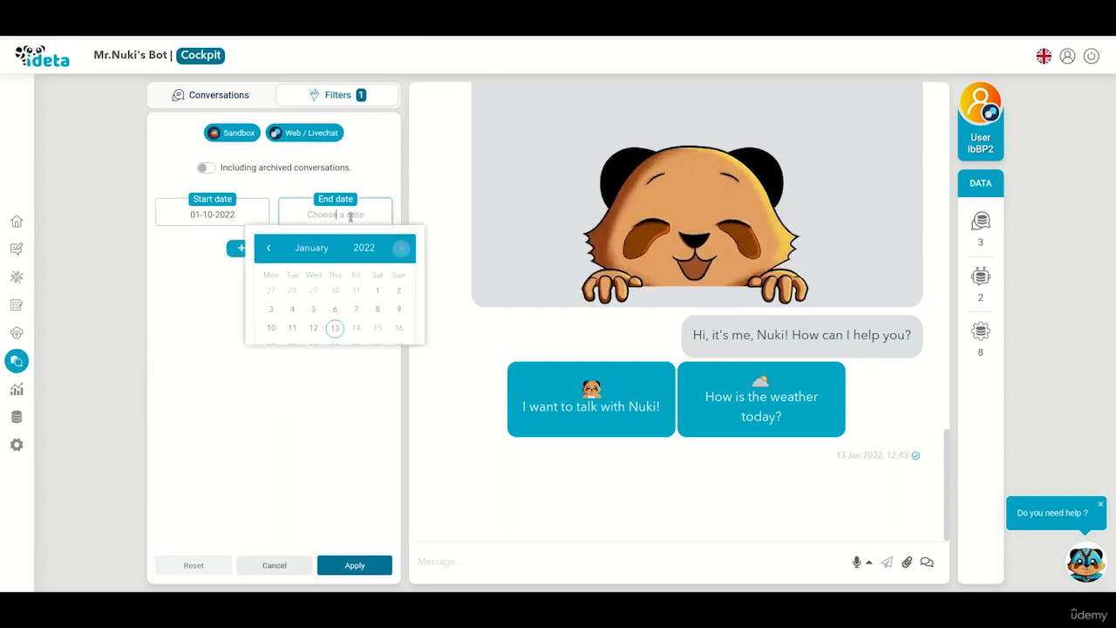
click(333, 328)
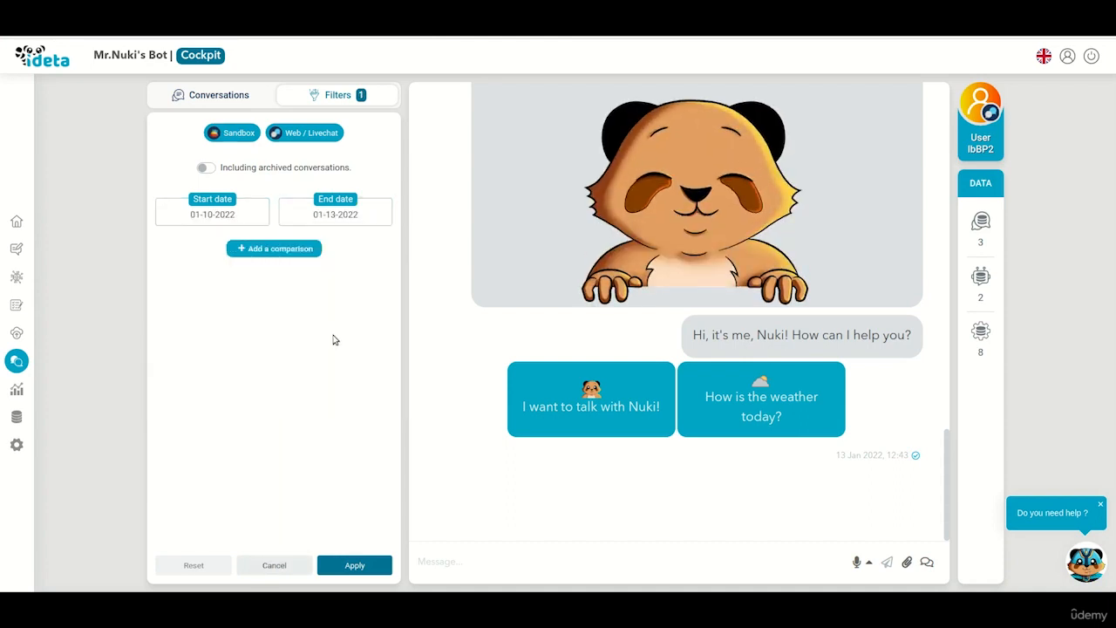
Add a filter comparison requiring the conversation data tanuki_name to equal "Tanu", and apply the filters
click(276, 252)
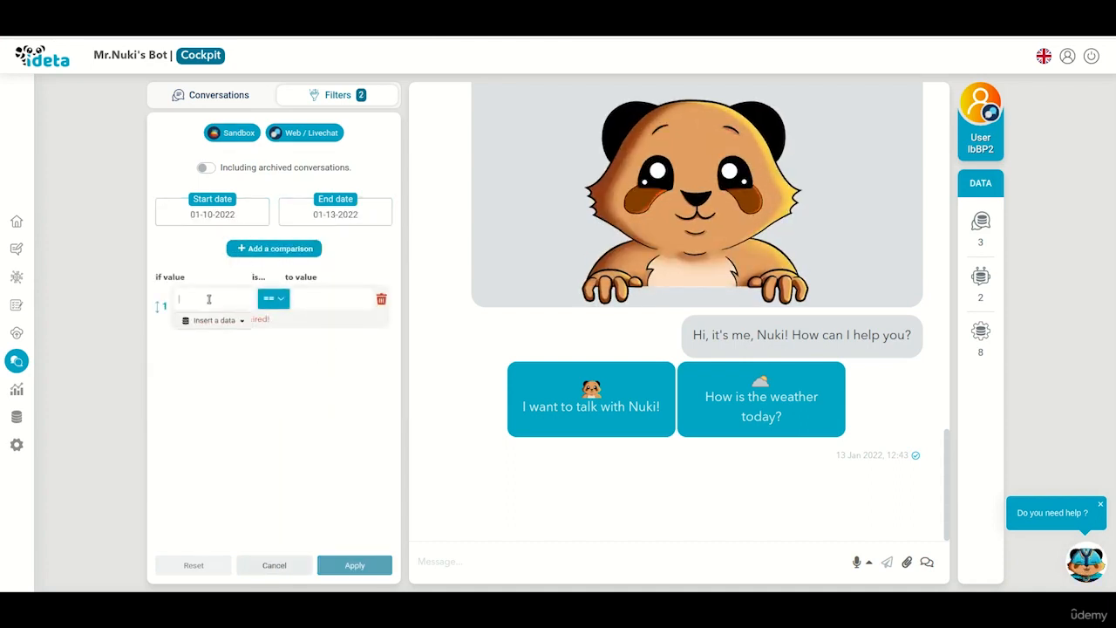
click(207, 320)
click(422, 385)
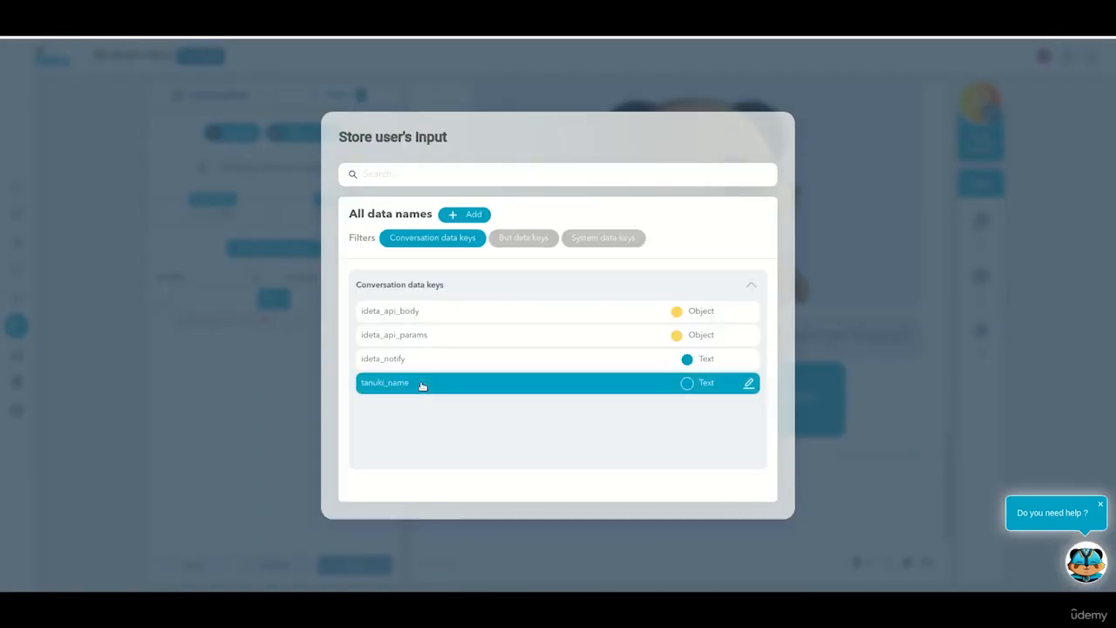
click(422, 385)
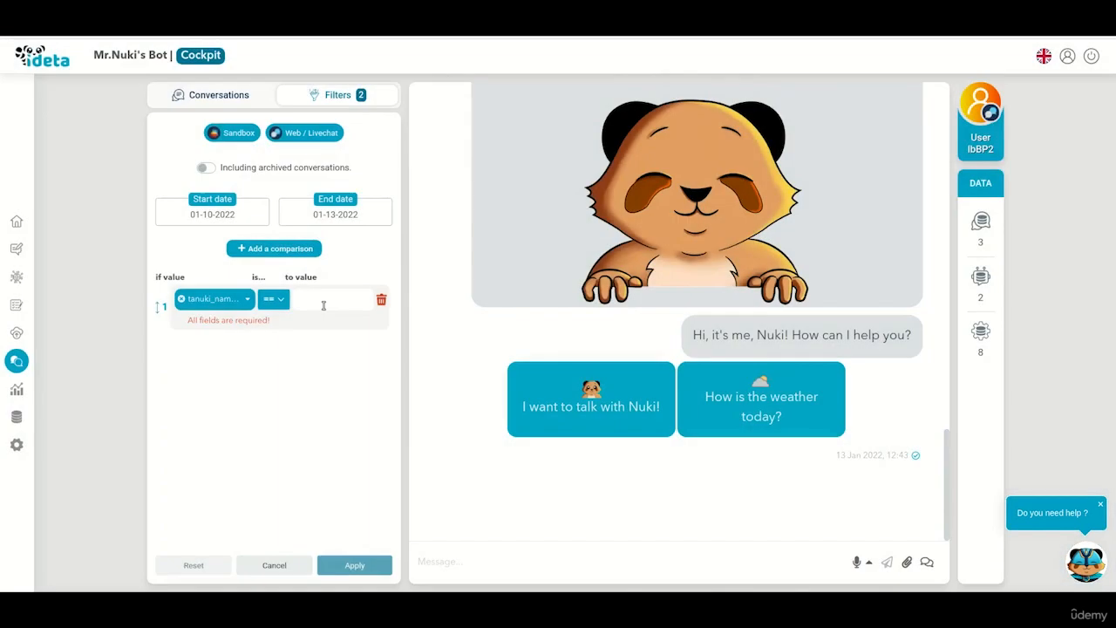
click(323, 301)
text(Tanu)
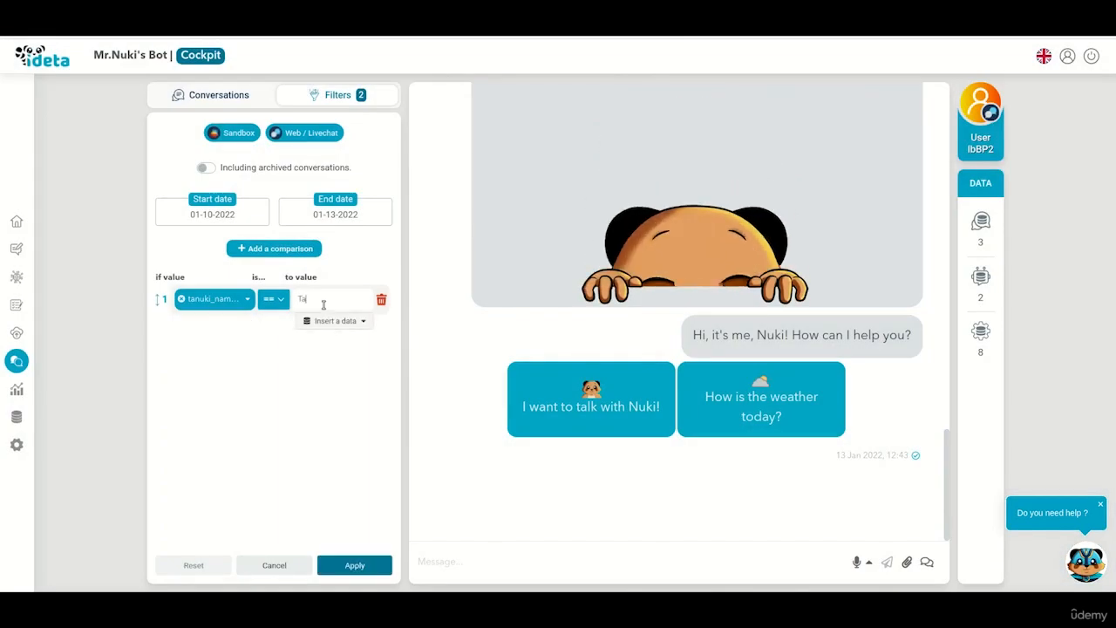
click(339, 467)
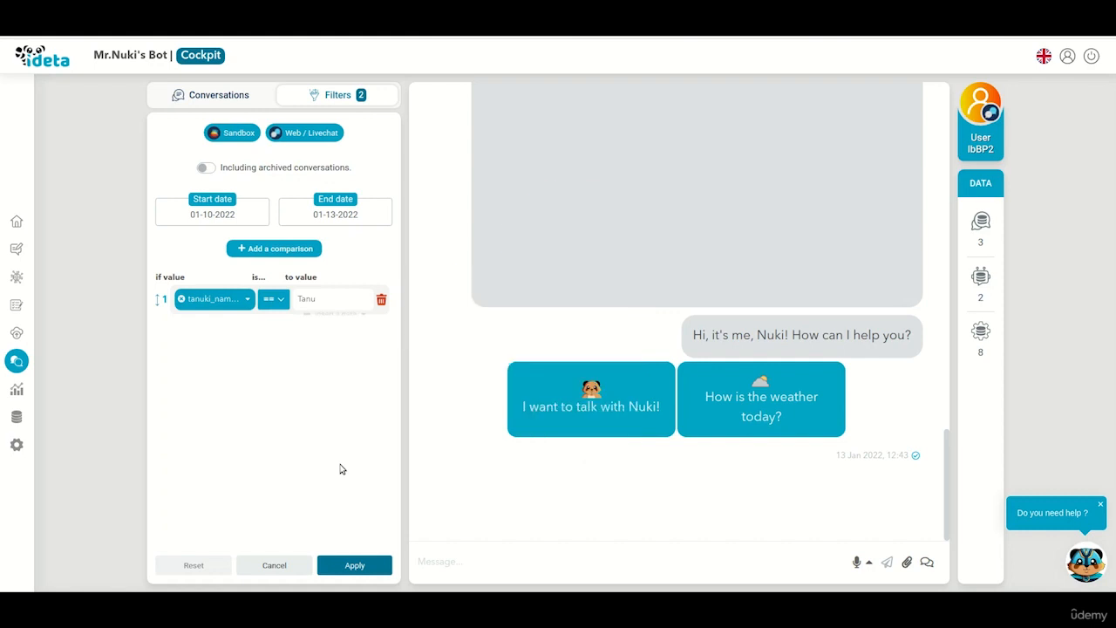
click(355, 564)
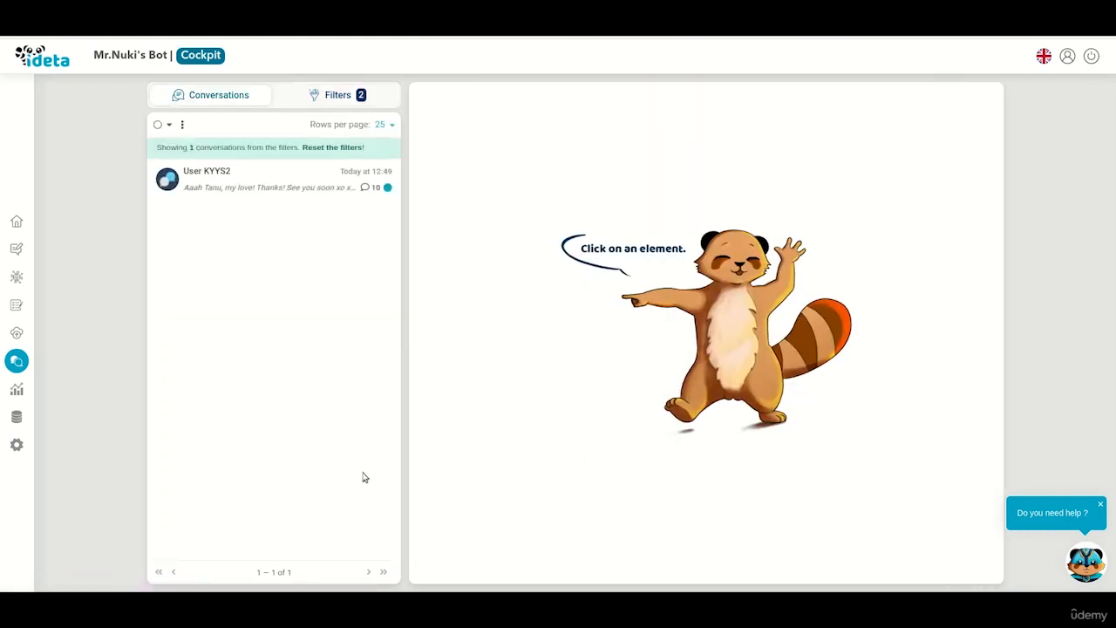
Open the filtered conversation, review its message history, and expand its conversation data
click(236, 182)
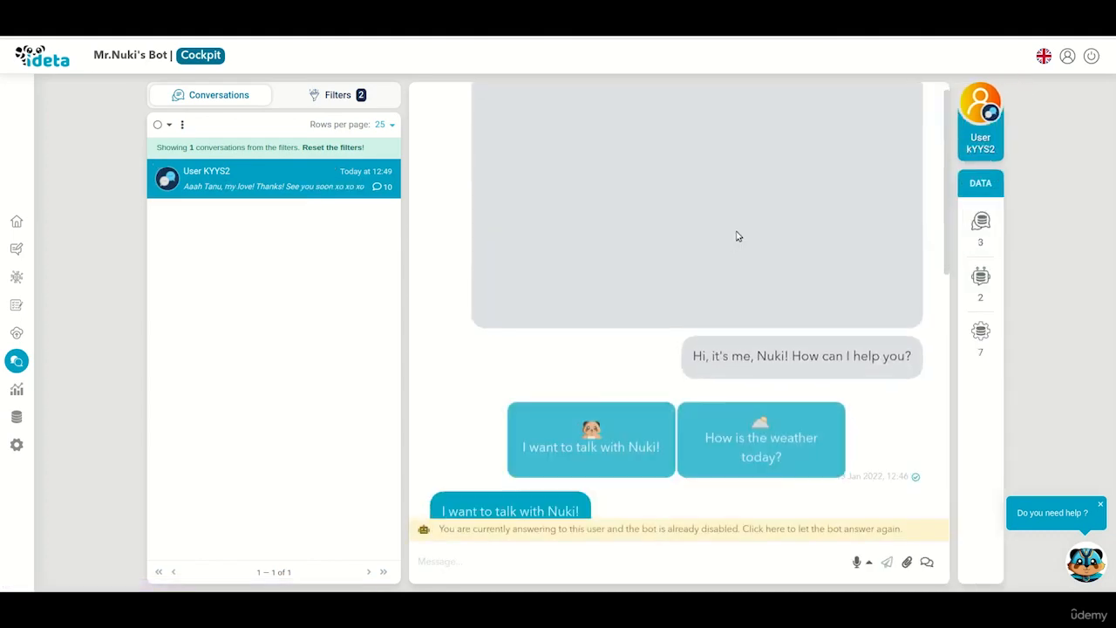
scroll(730, 331, up, 6)
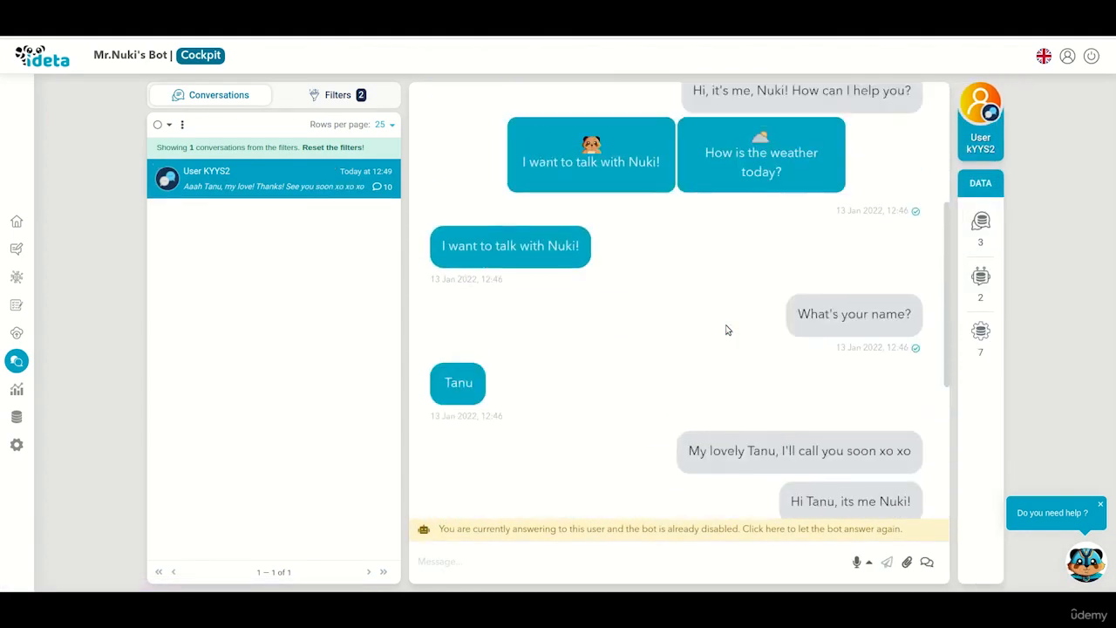
scroll(726, 330, up, 2)
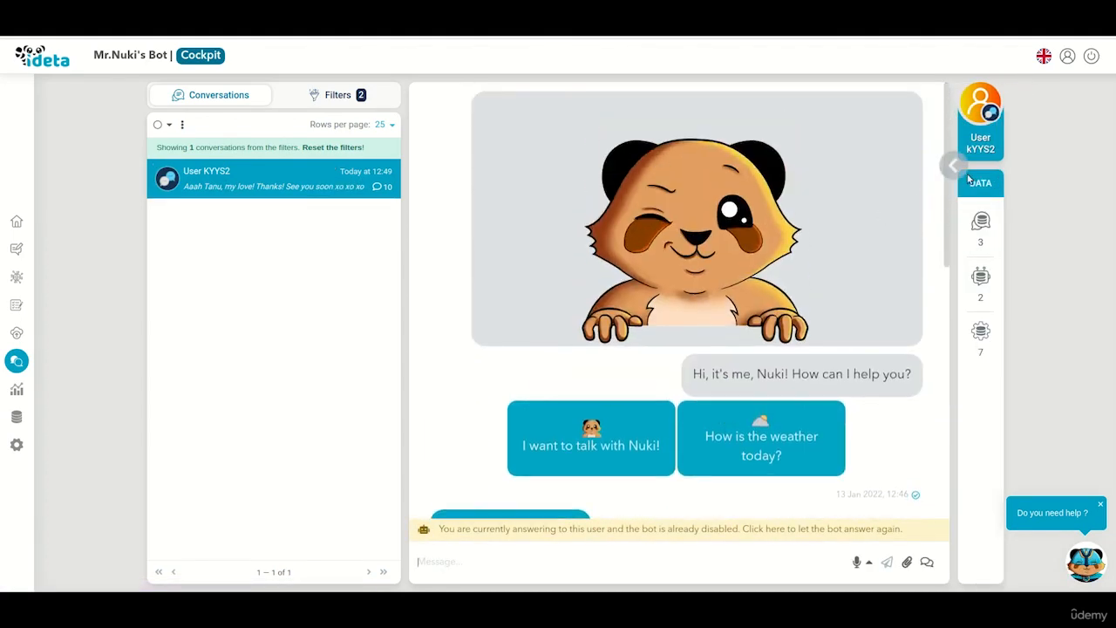
click(956, 169)
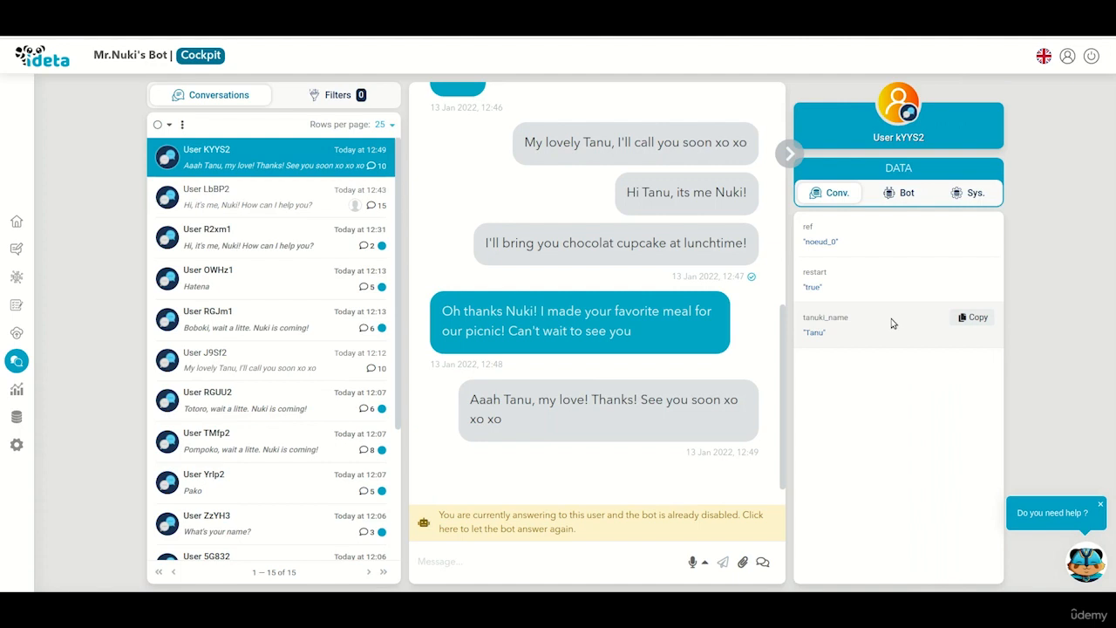
Open the "special message" bubble in the bot's Editor and add a background action to its triggered actions
click(16, 249)
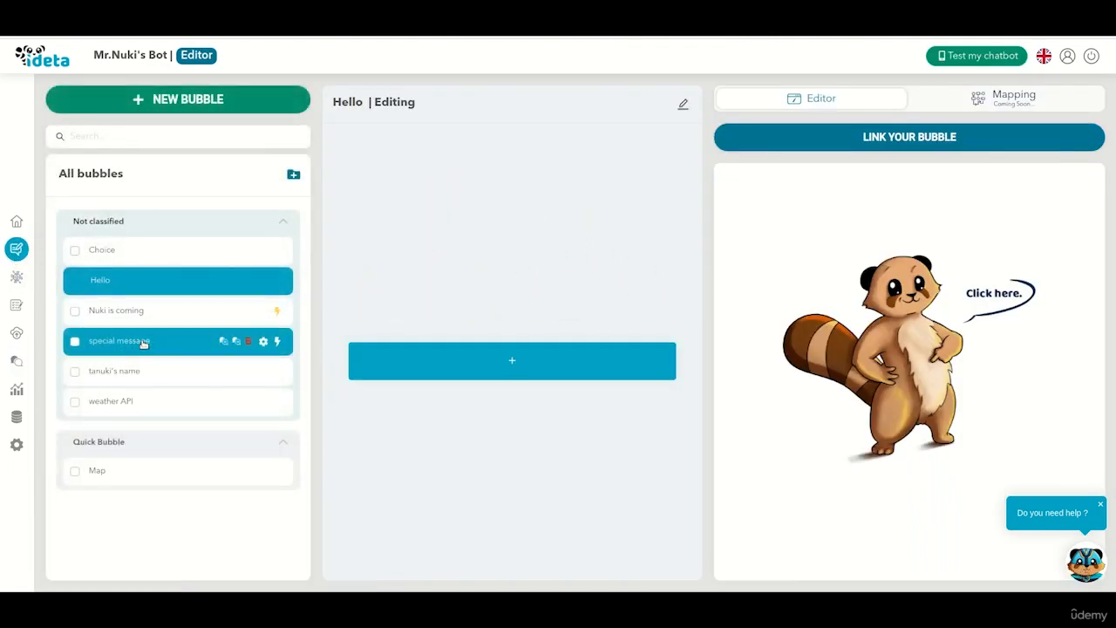
click(142, 341)
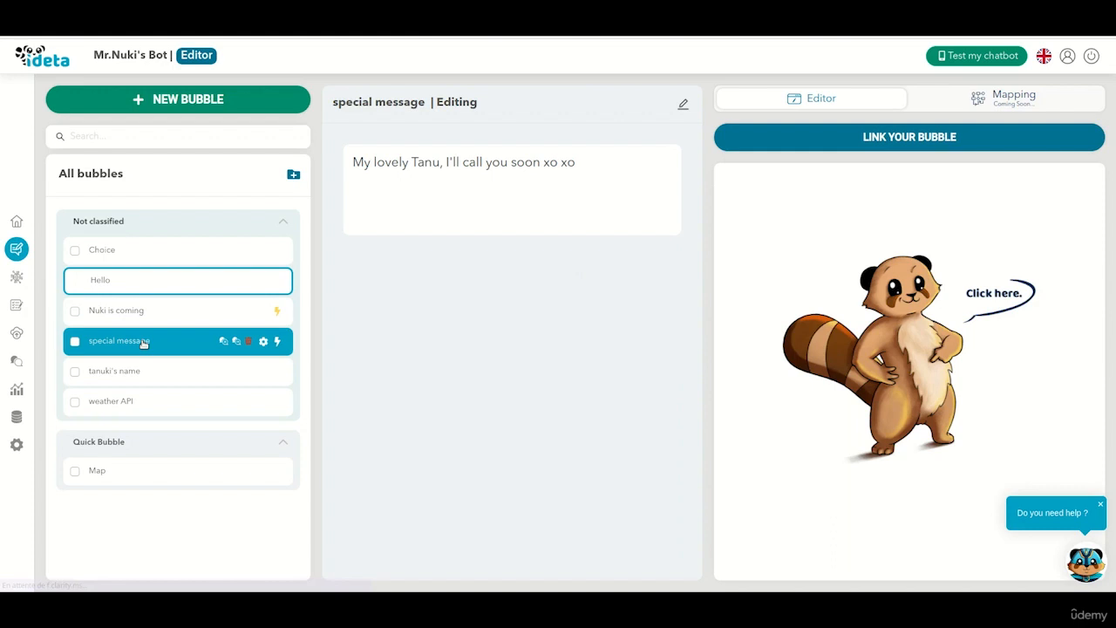
click(277, 341)
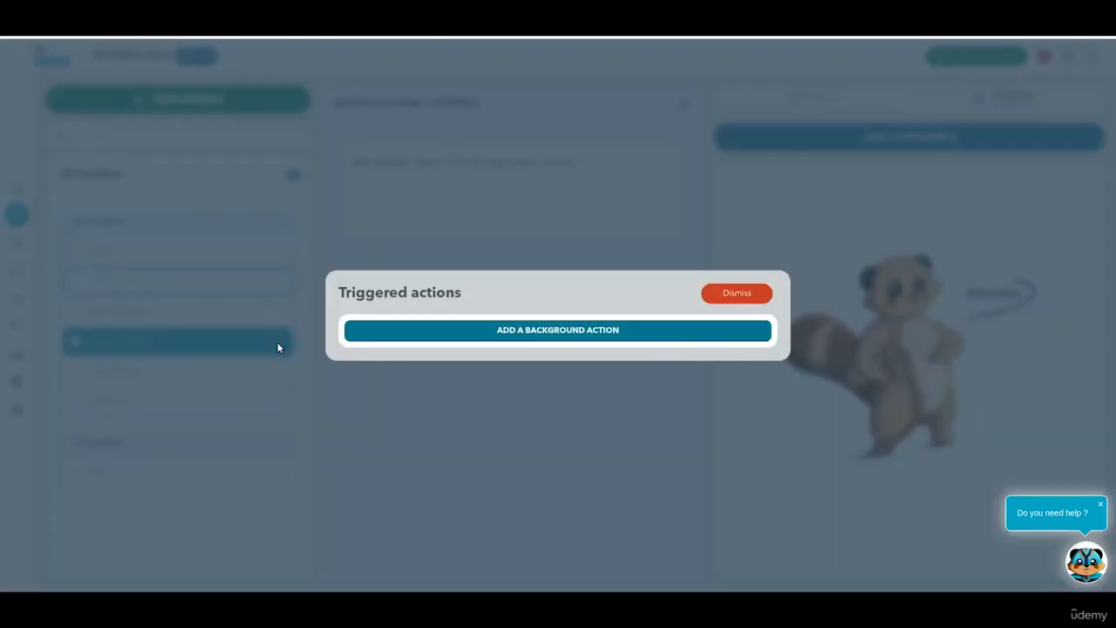
click(363, 335)
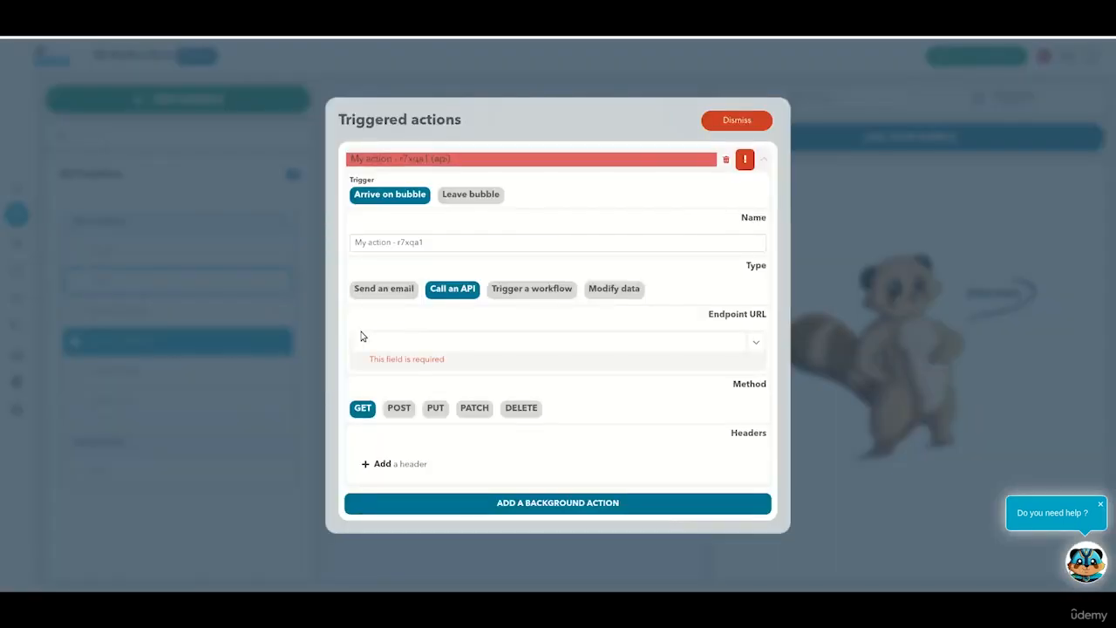
Make the background action modify data, with one modification setting ideta_notify equal to "true"
click(629, 294)
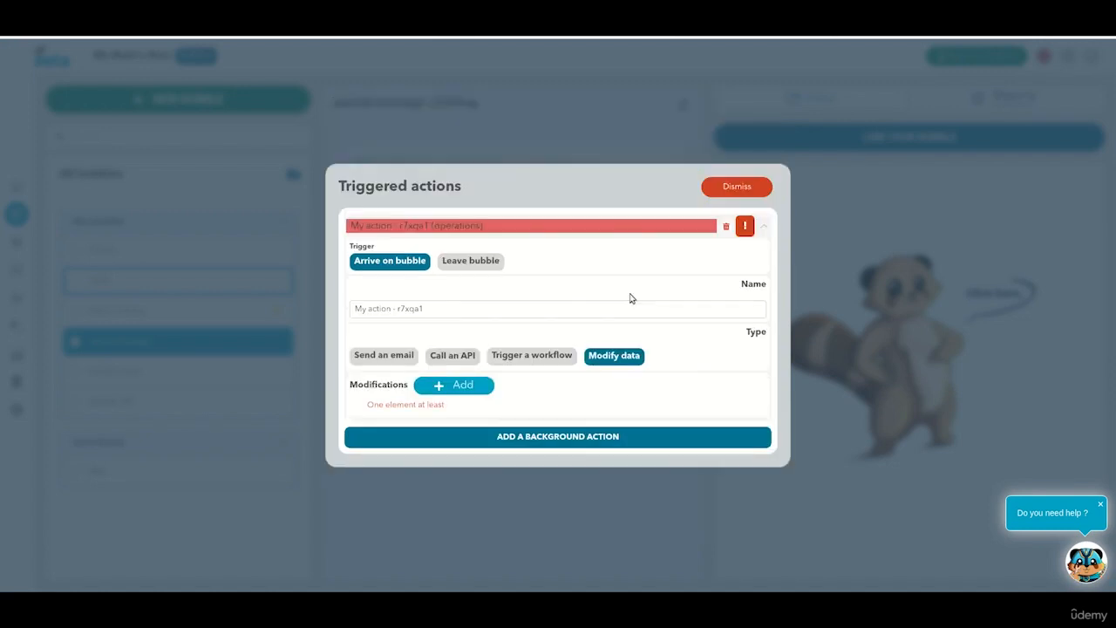
click(452, 386)
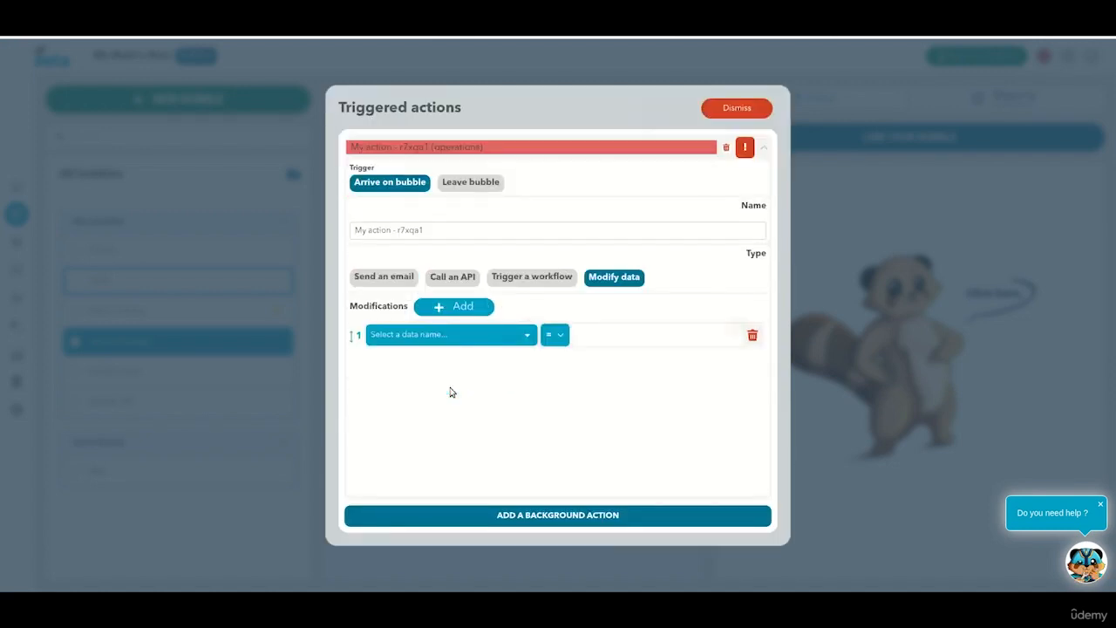
click(442, 337)
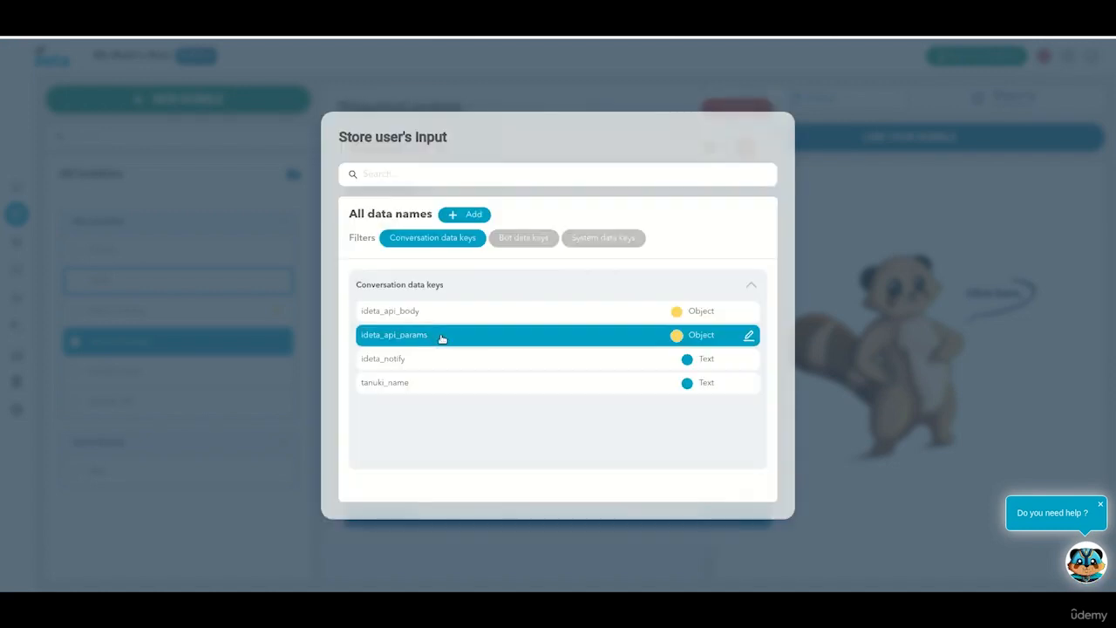
click(430, 358)
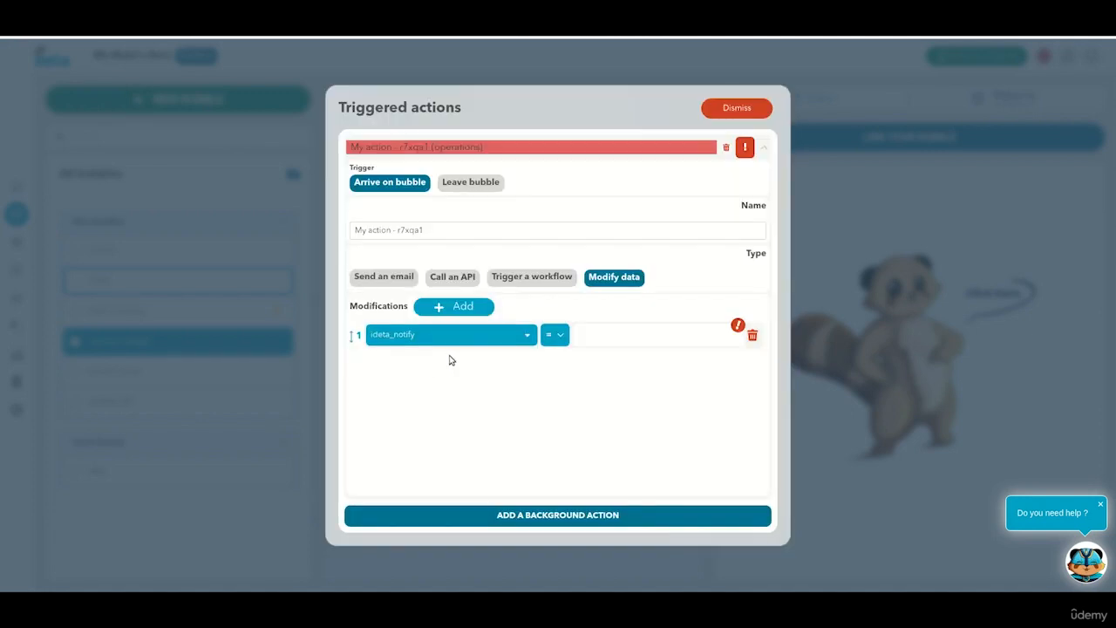
click(608, 333)
text(true)
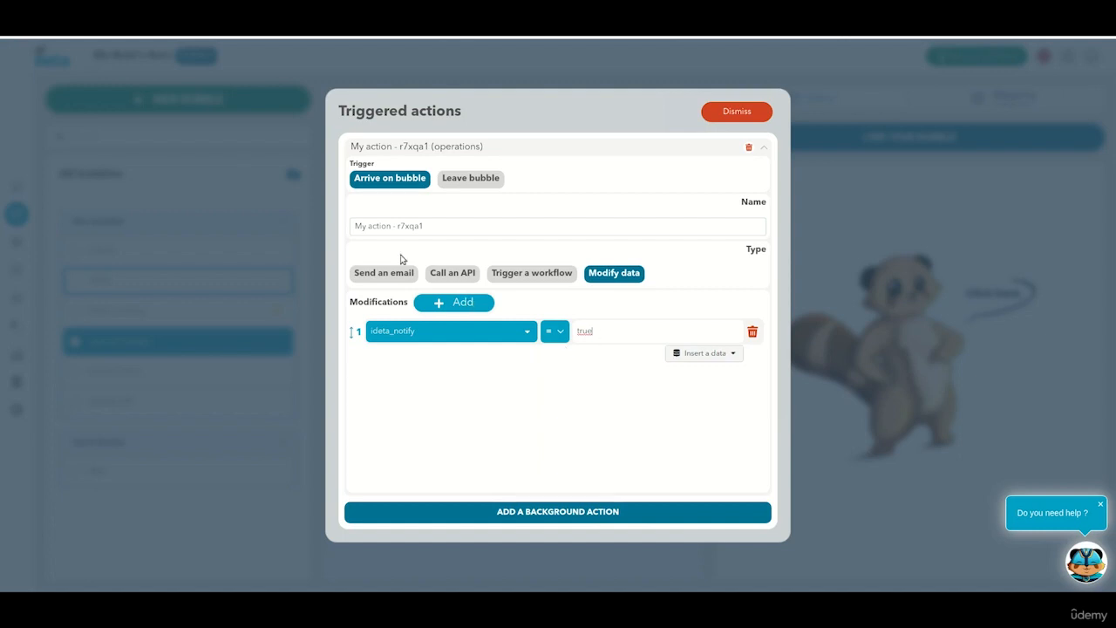
Name the triggered action "Flag conversation" and close the triggered actions dialog
triple_click(399, 226)
text(No)
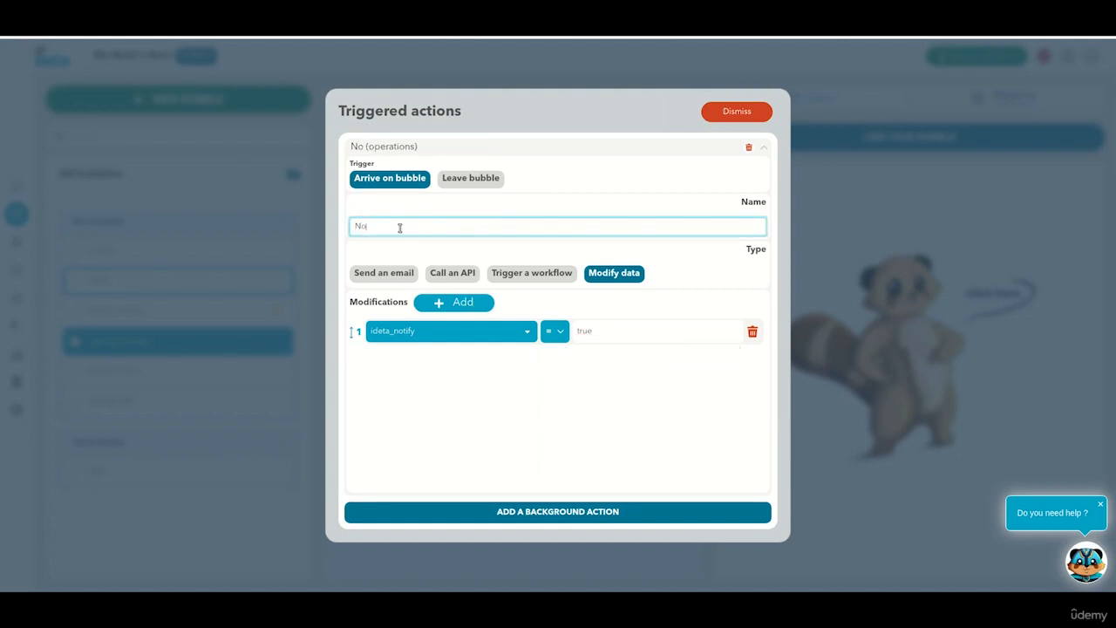
key(BackSpace)
key(BackSpace)
text(Flag conversation)
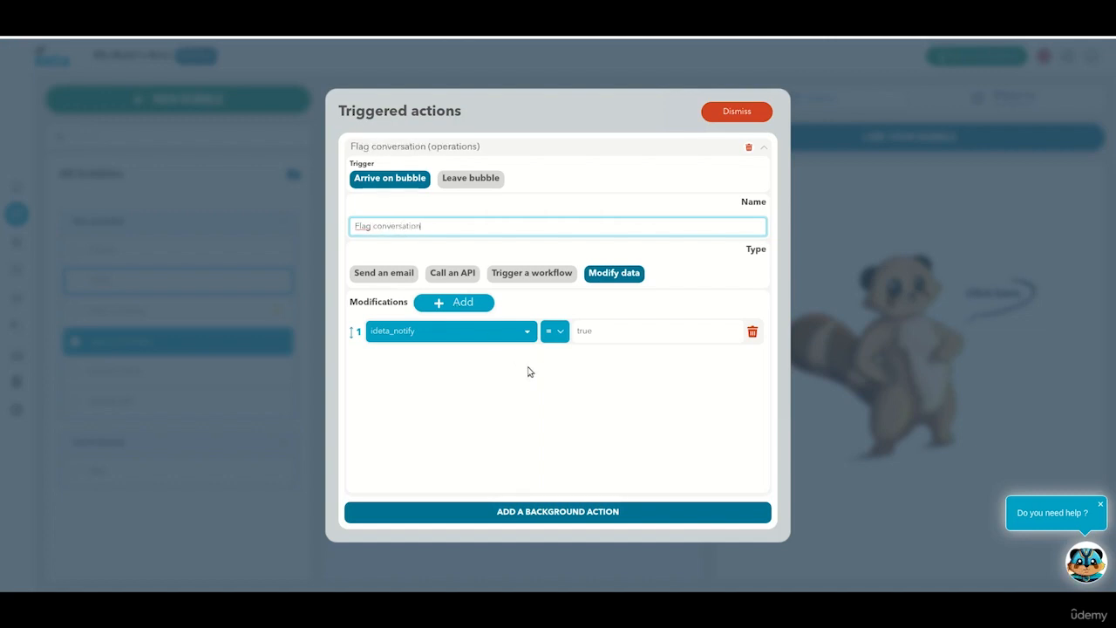
click(553, 387)
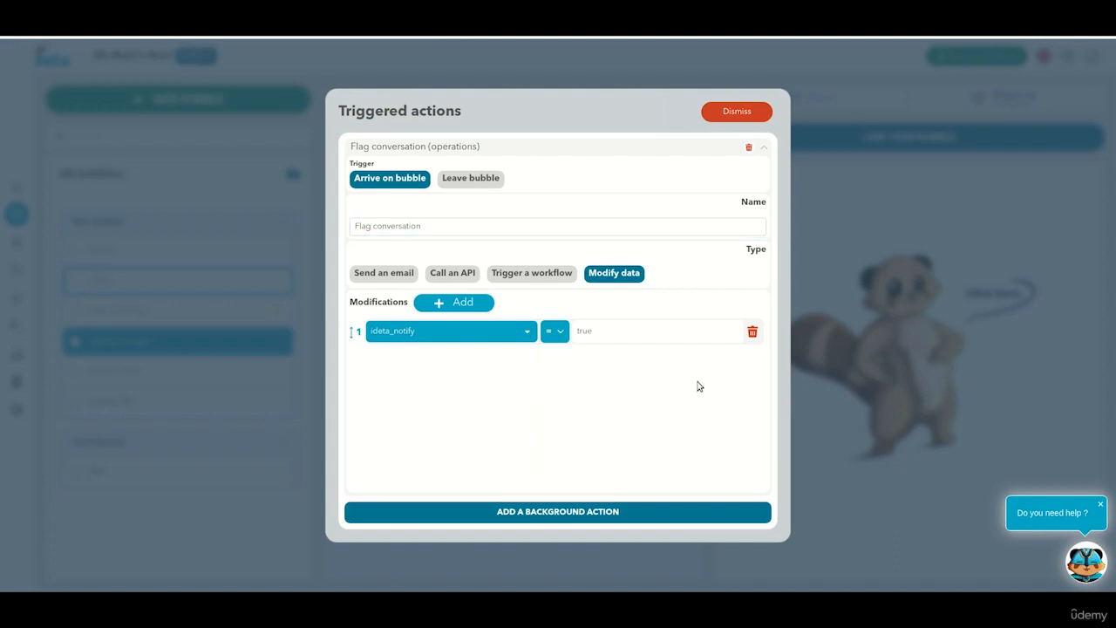
click(873, 367)
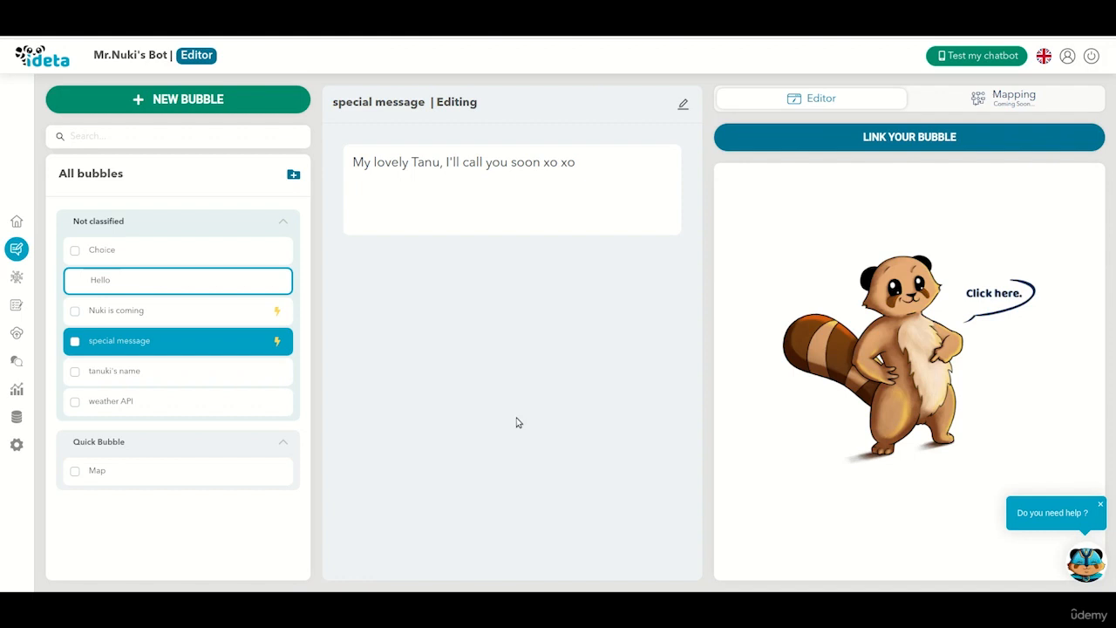
Restart the test chat from the "special message" bubble and open the flagged conversation in the Cockpit
click(17, 304)
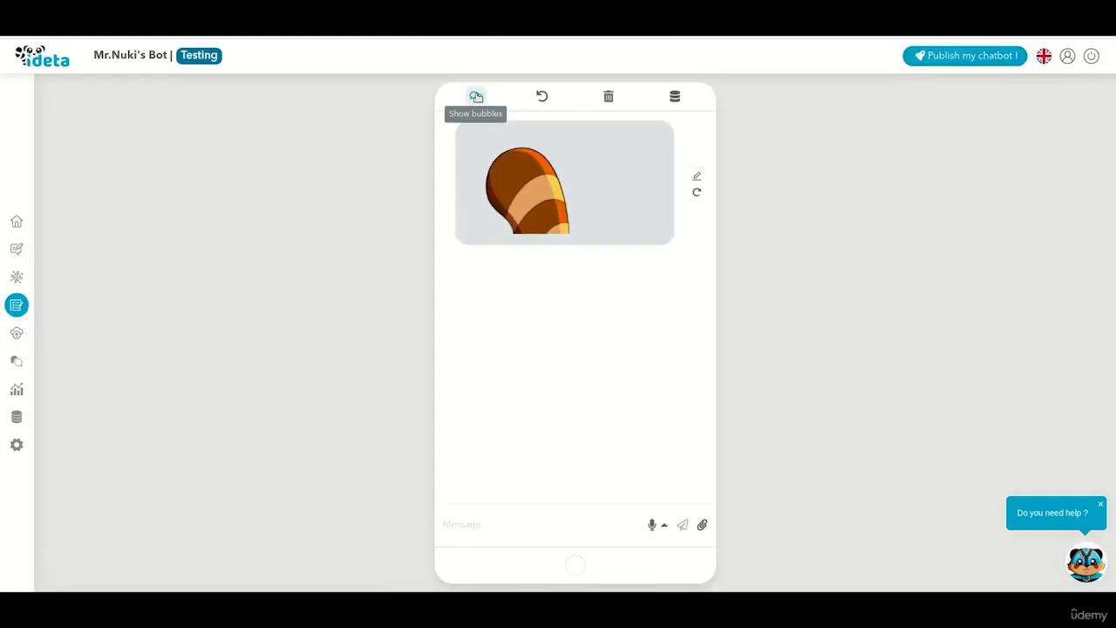
click(476, 96)
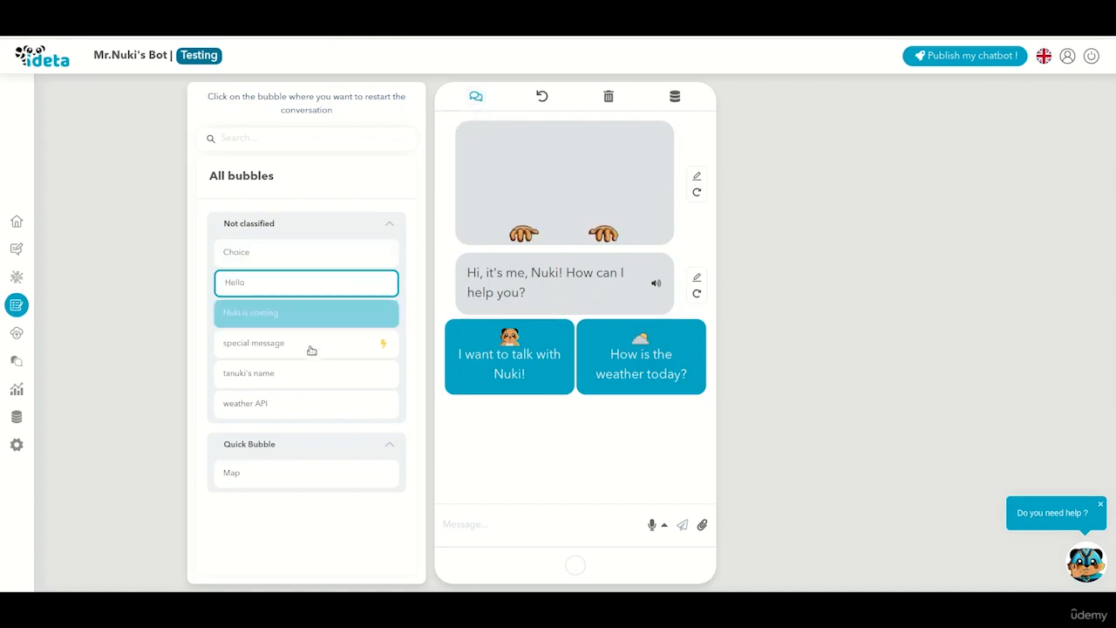
click(276, 350)
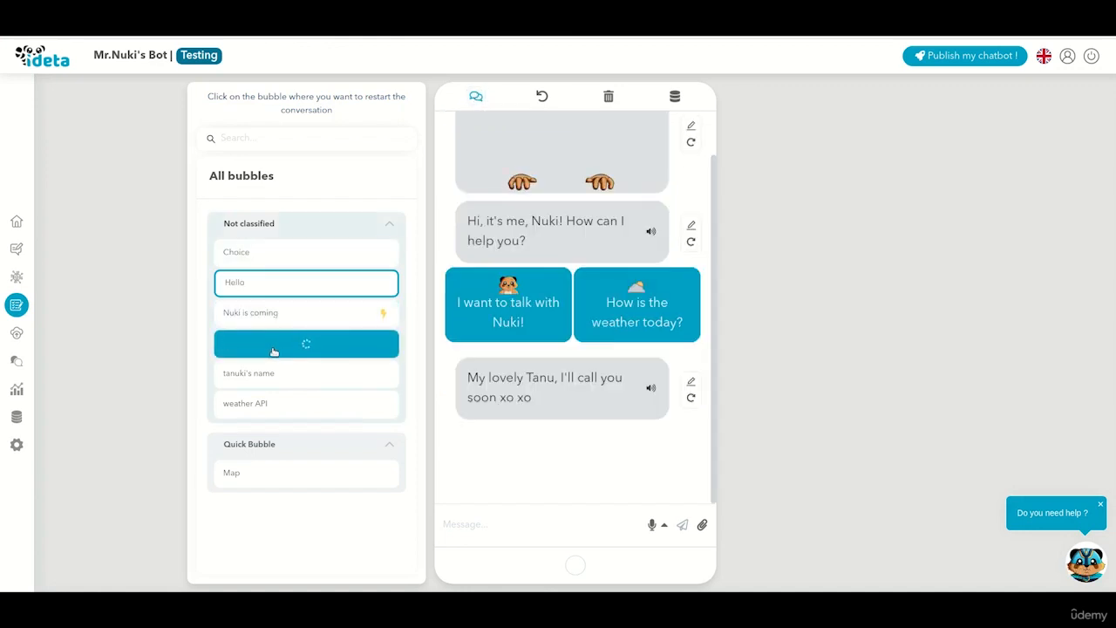
click(16, 361)
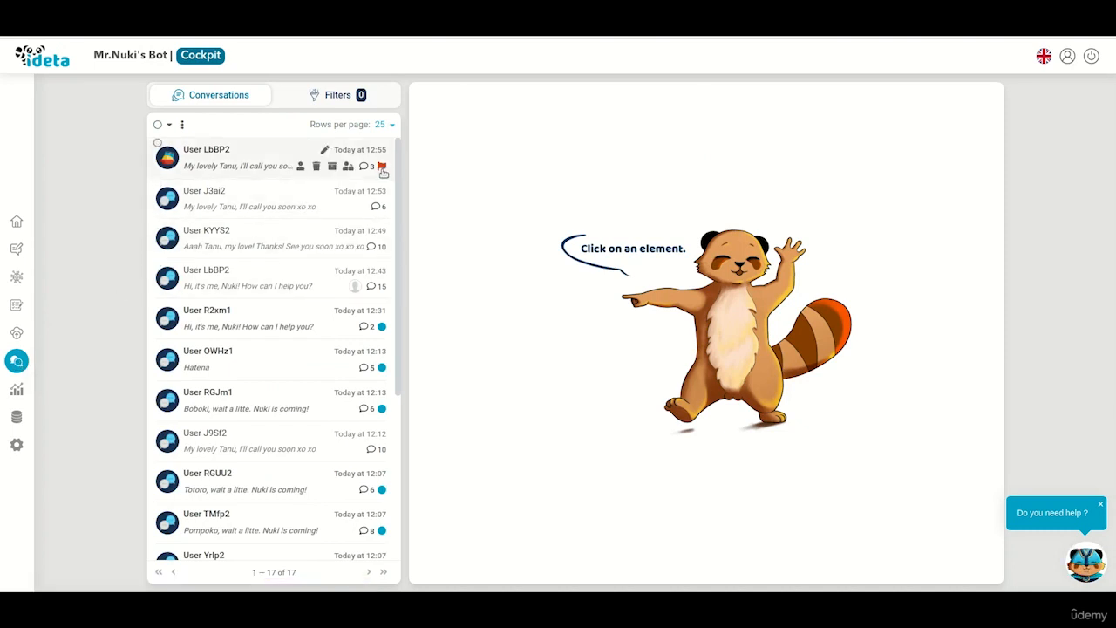
click(383, 172)
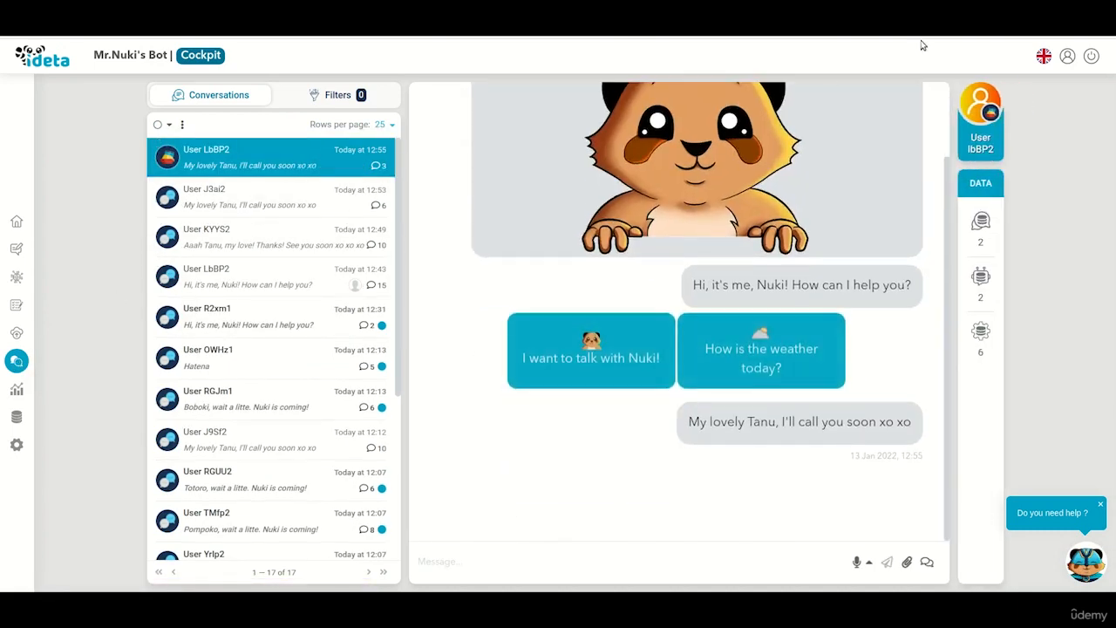